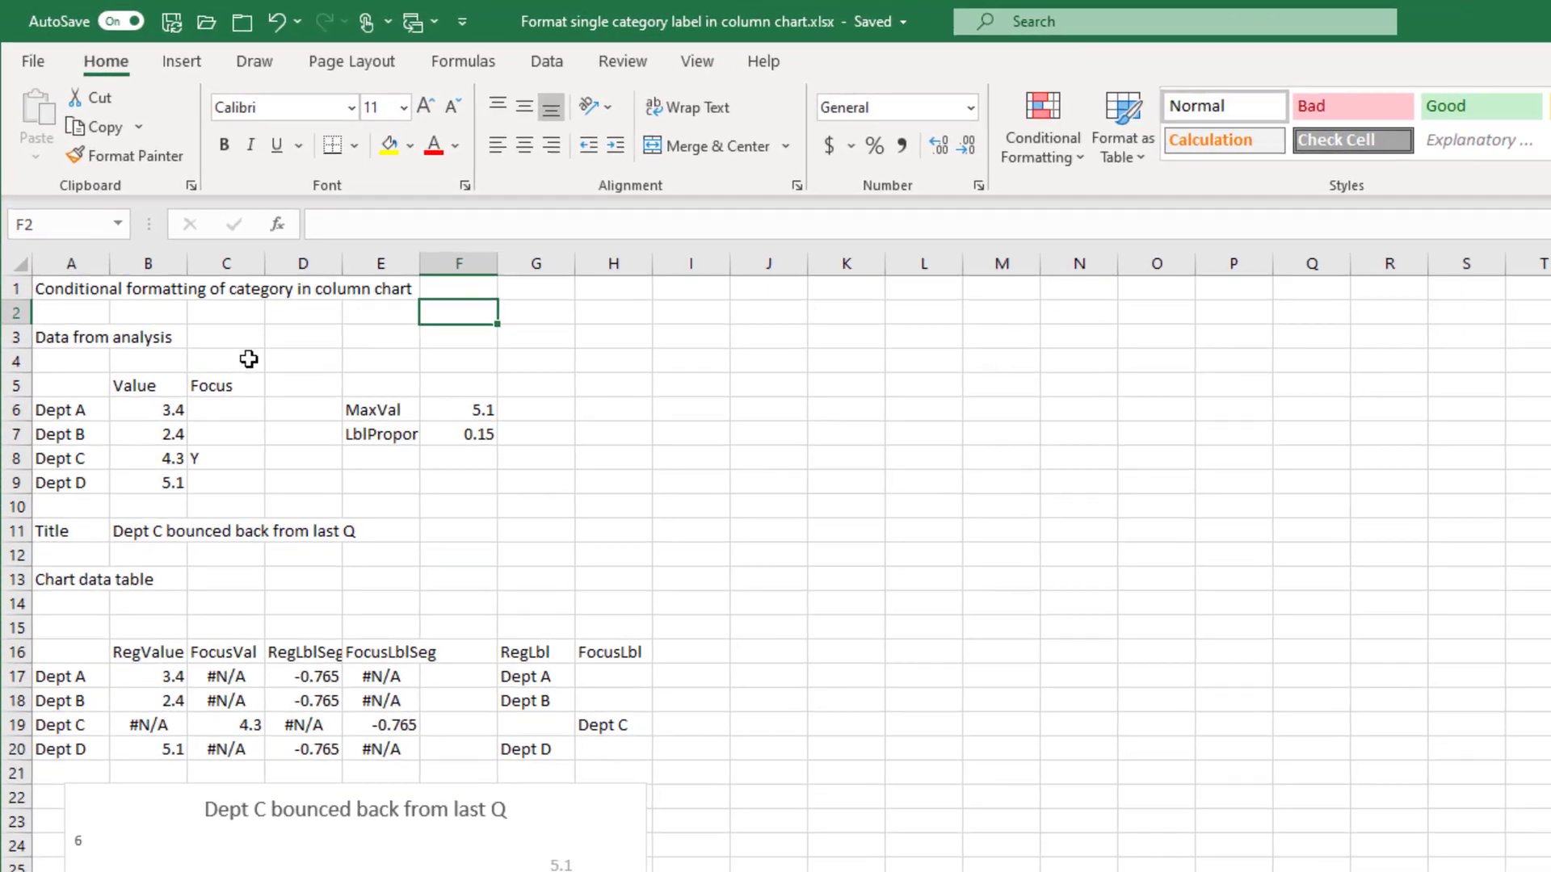
- Review the department values, Dept C's Y focus flag, the B11 title text, MaxVal and LblPropor 0.15
{"action": "left_click_drag", "start_coordinate": [74, 388], "coordinate": [131, 474]}
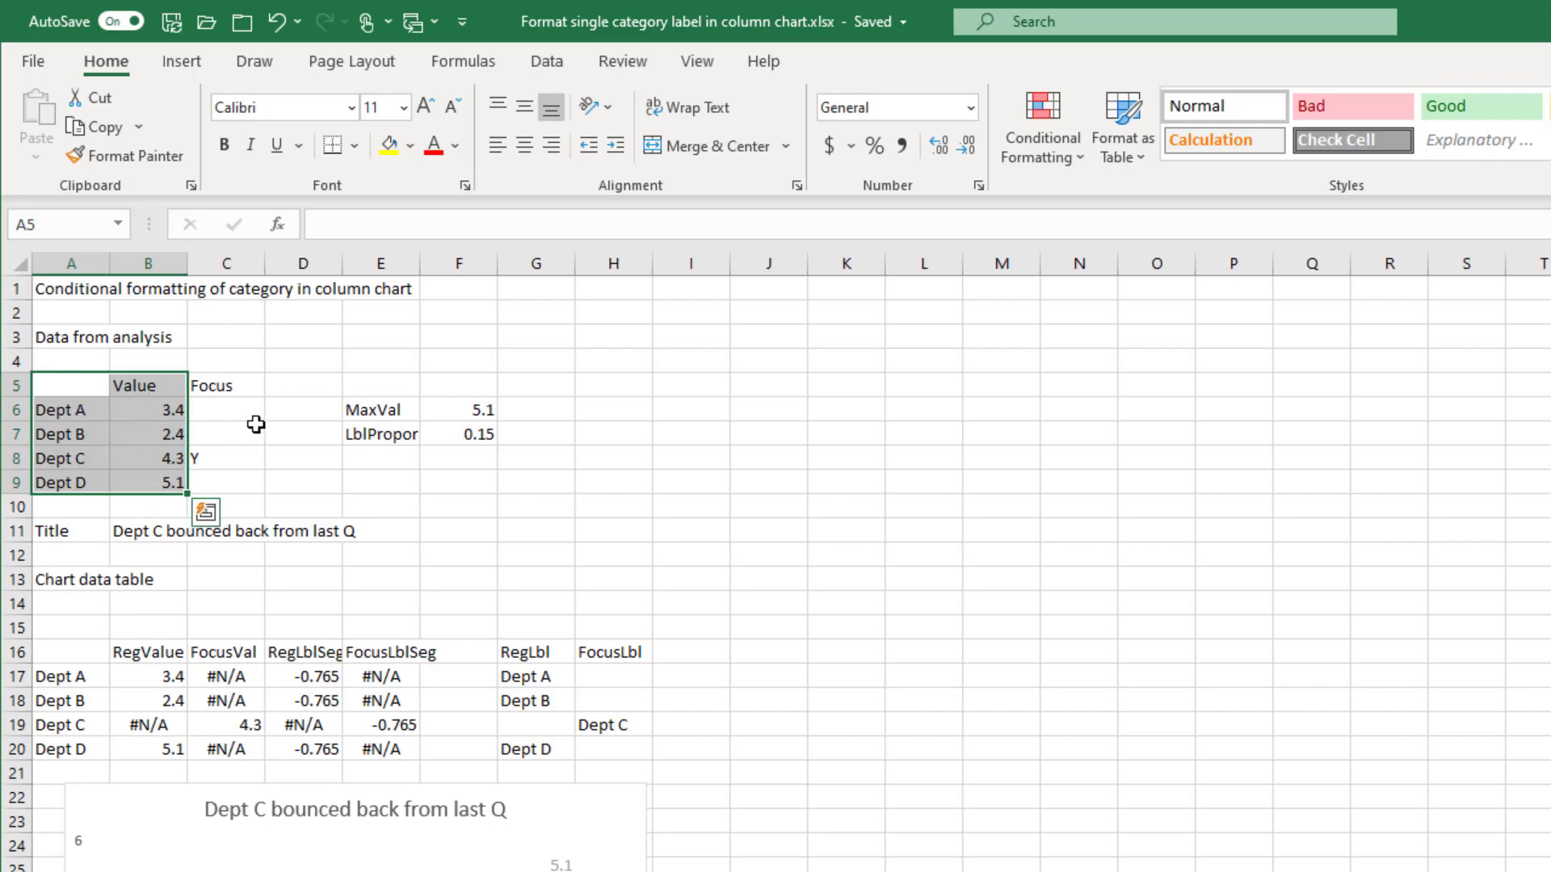
{"action": "left_click", "coordinate": [288, 362]}
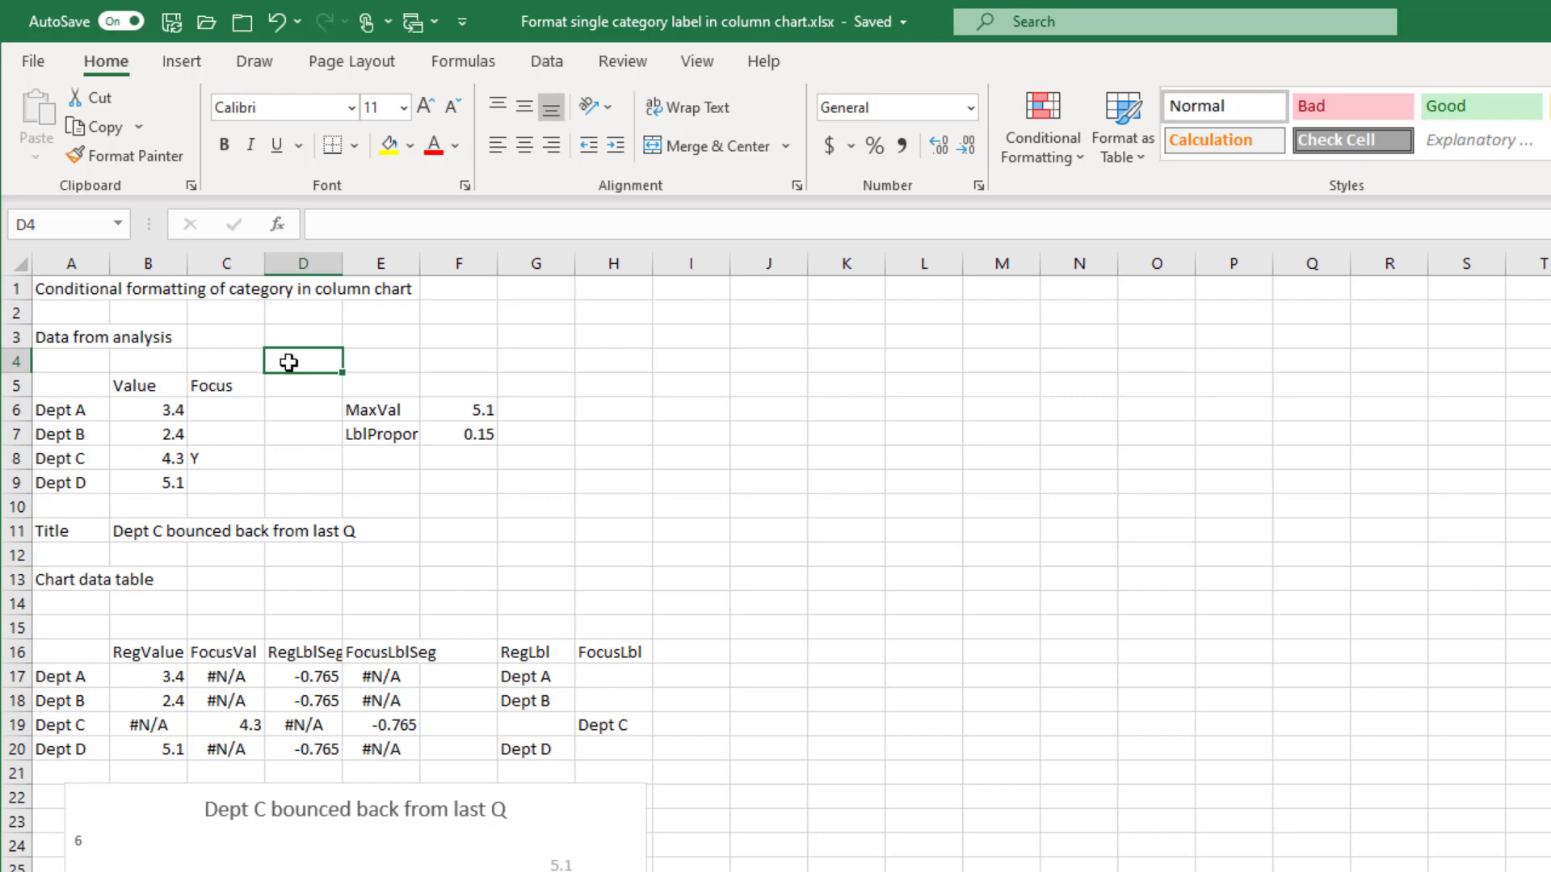
{"action": "left_click", "coordinate": [240, 385]}
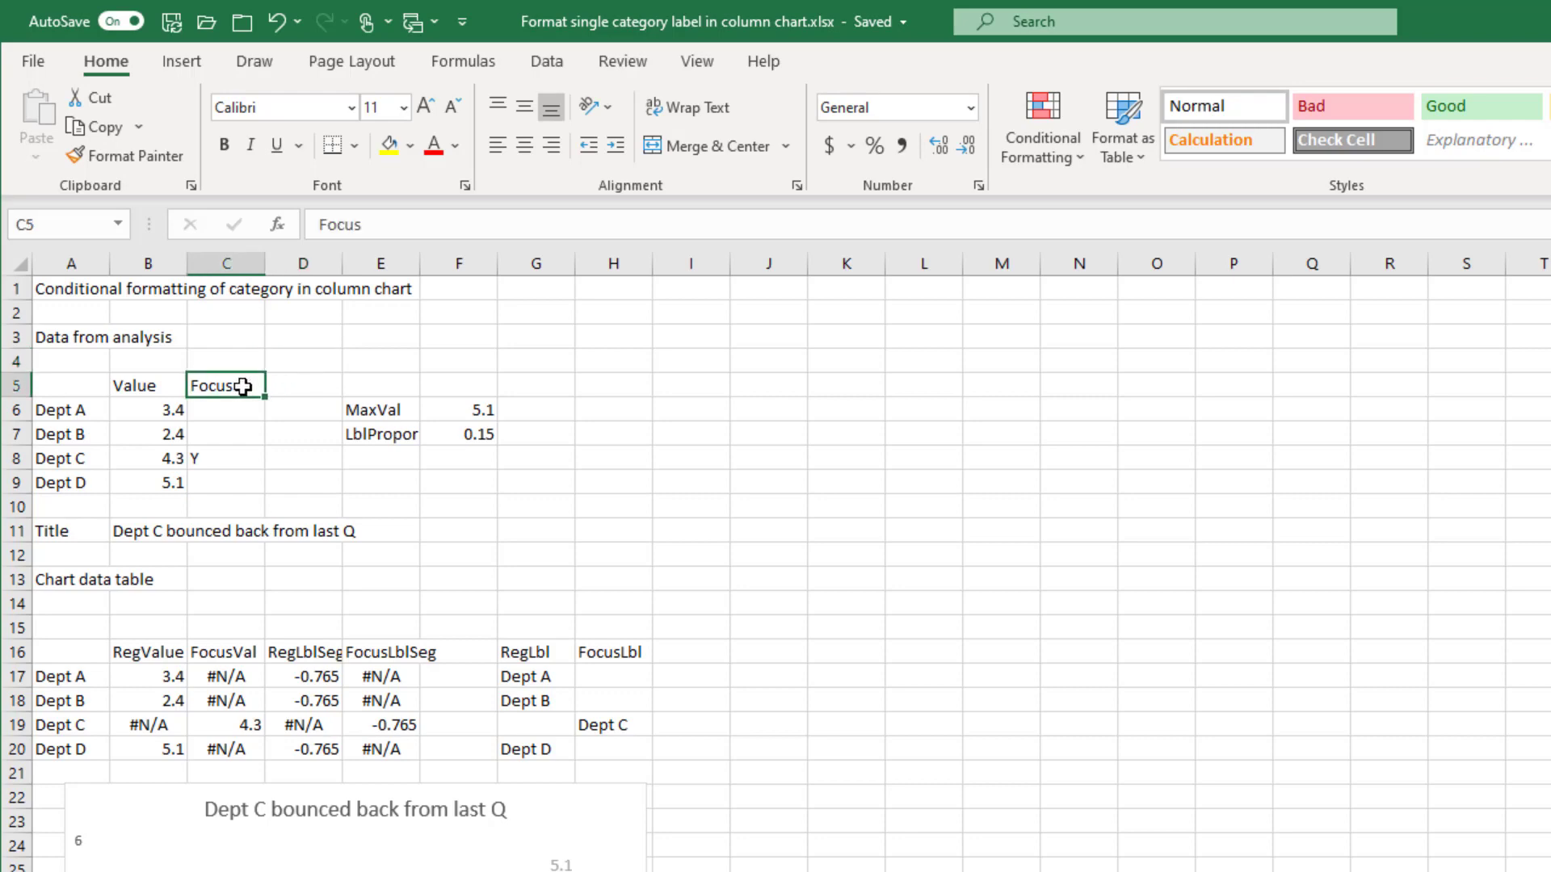
{"action": "left_click", "coordinate": [230, 455]}
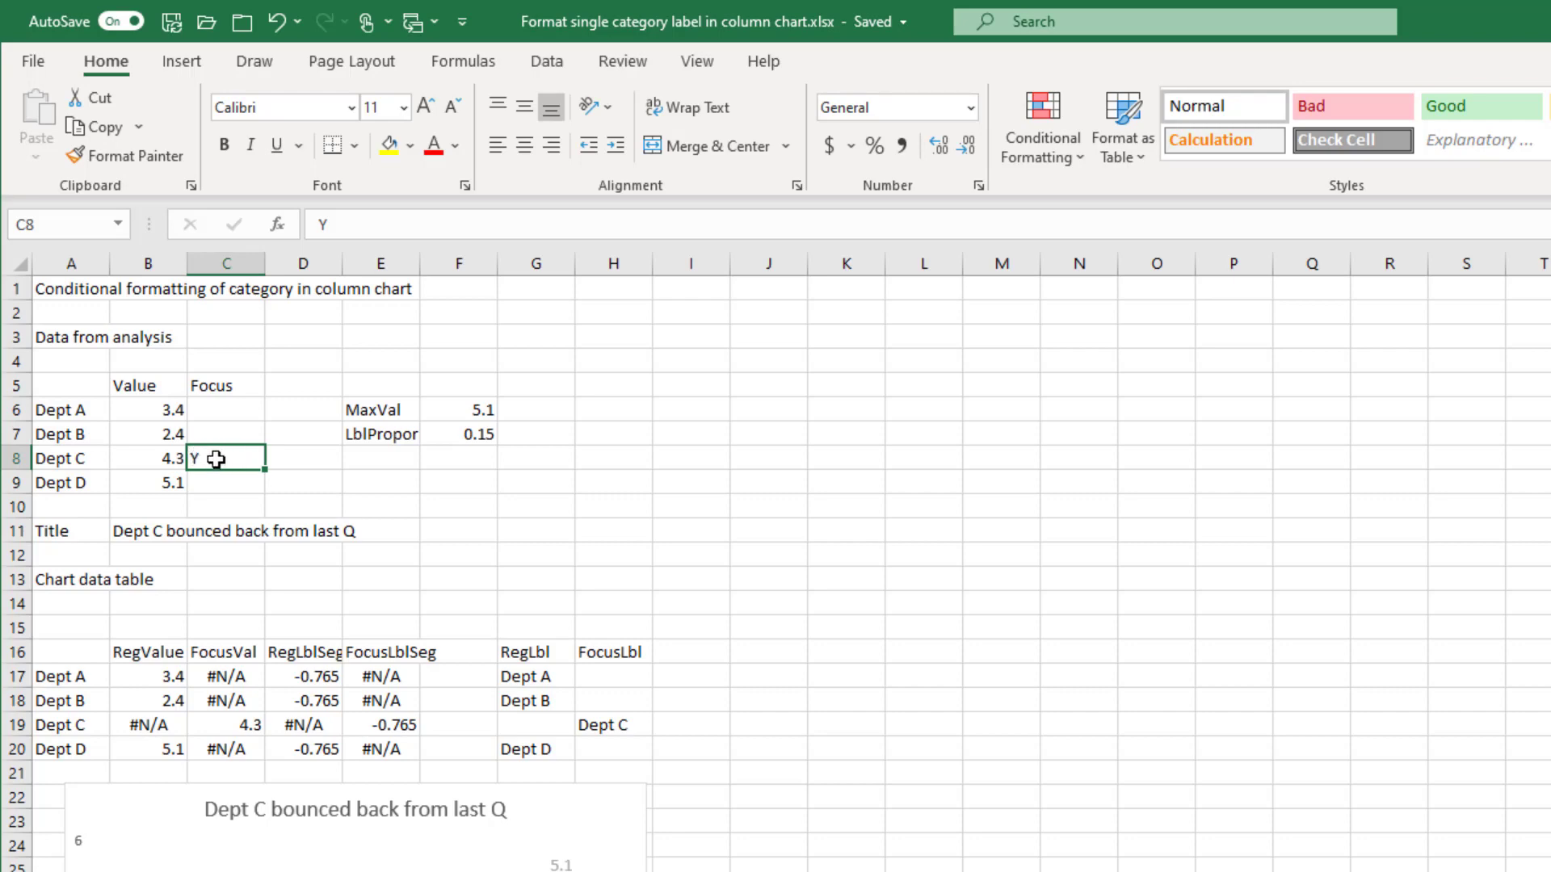
{"action": "left_click", "coordinate": [144, 531]}
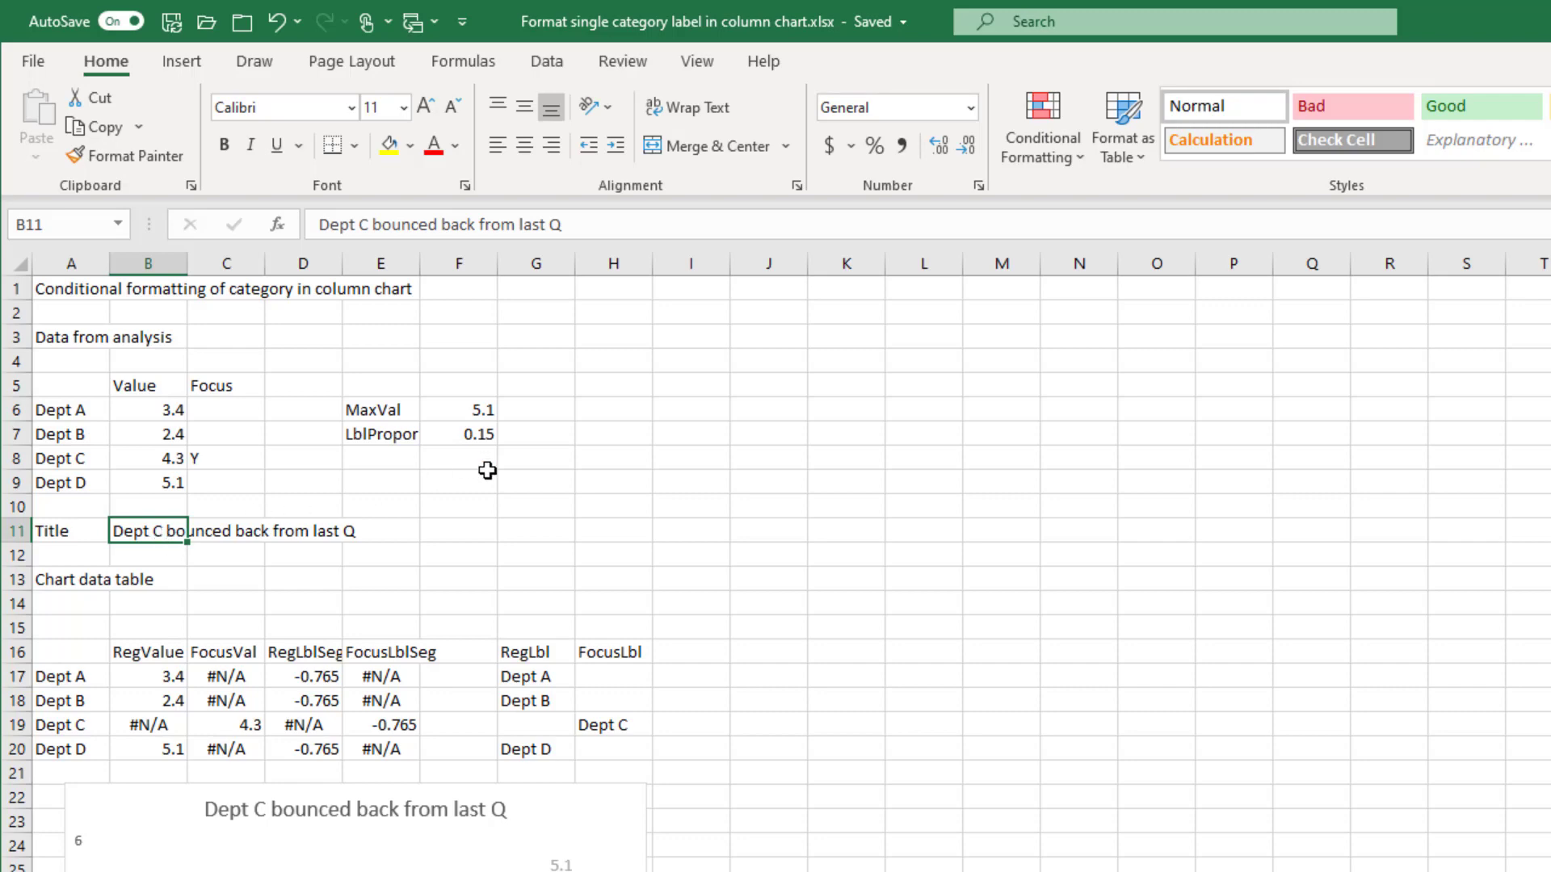
{"action": "left_click", "coordinate": [455, 410]}
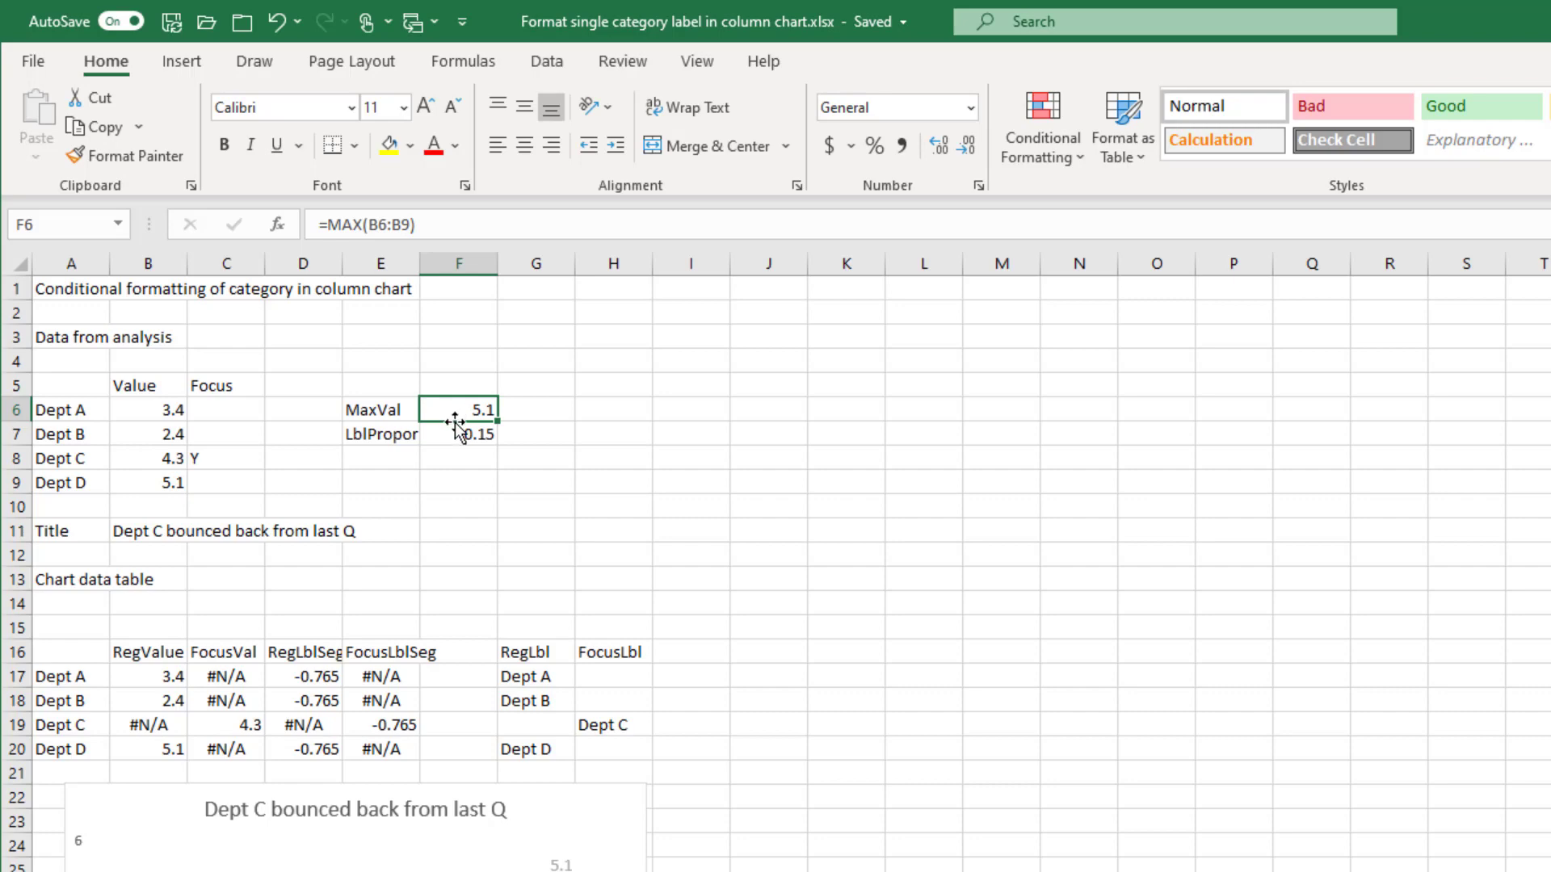
{"action": "left_click", "coordinate": [453, 441]}
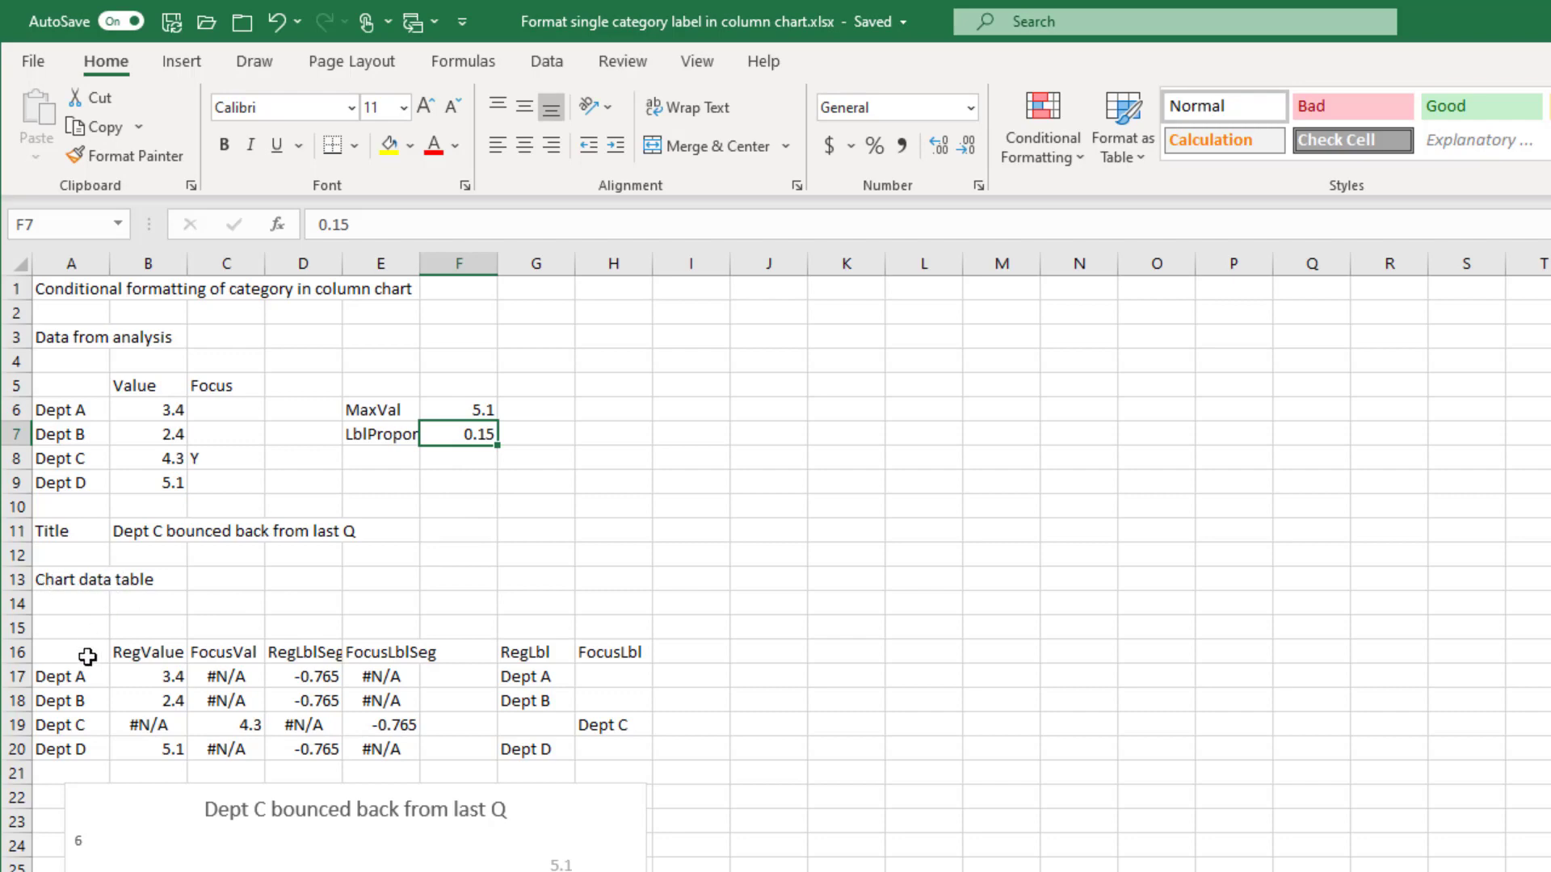
- Inspect the helper-table formulas in row 17, ending with FocusLbl =IF(C6="Y",A17,"") in H17
{"action": "left_click", "coordinate": [76, 678]}
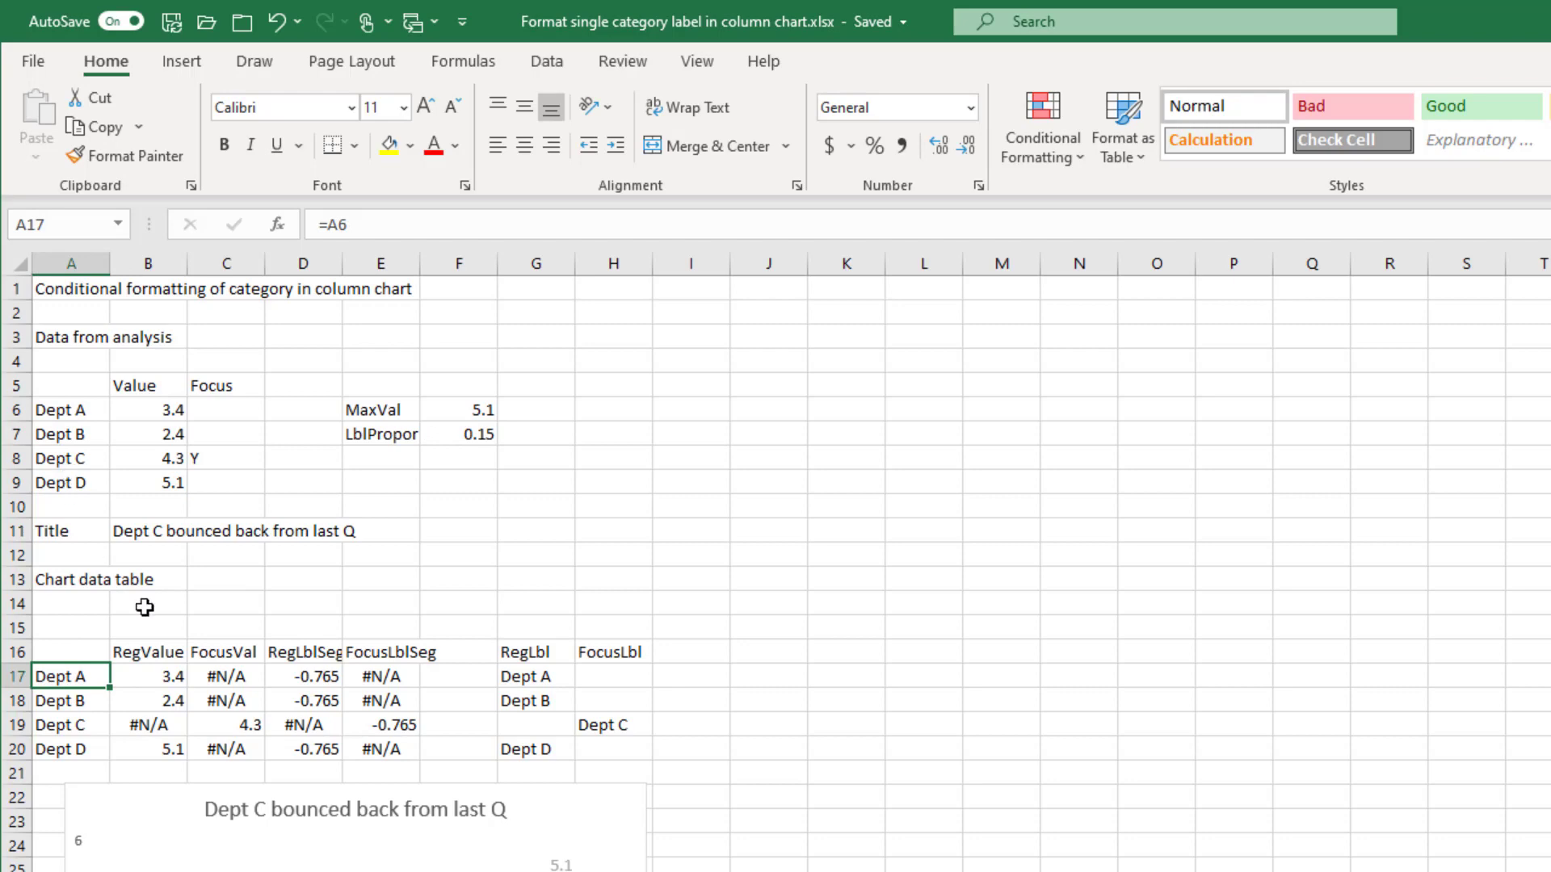
{"action": "left_click", "coordinate": [158, 652]}
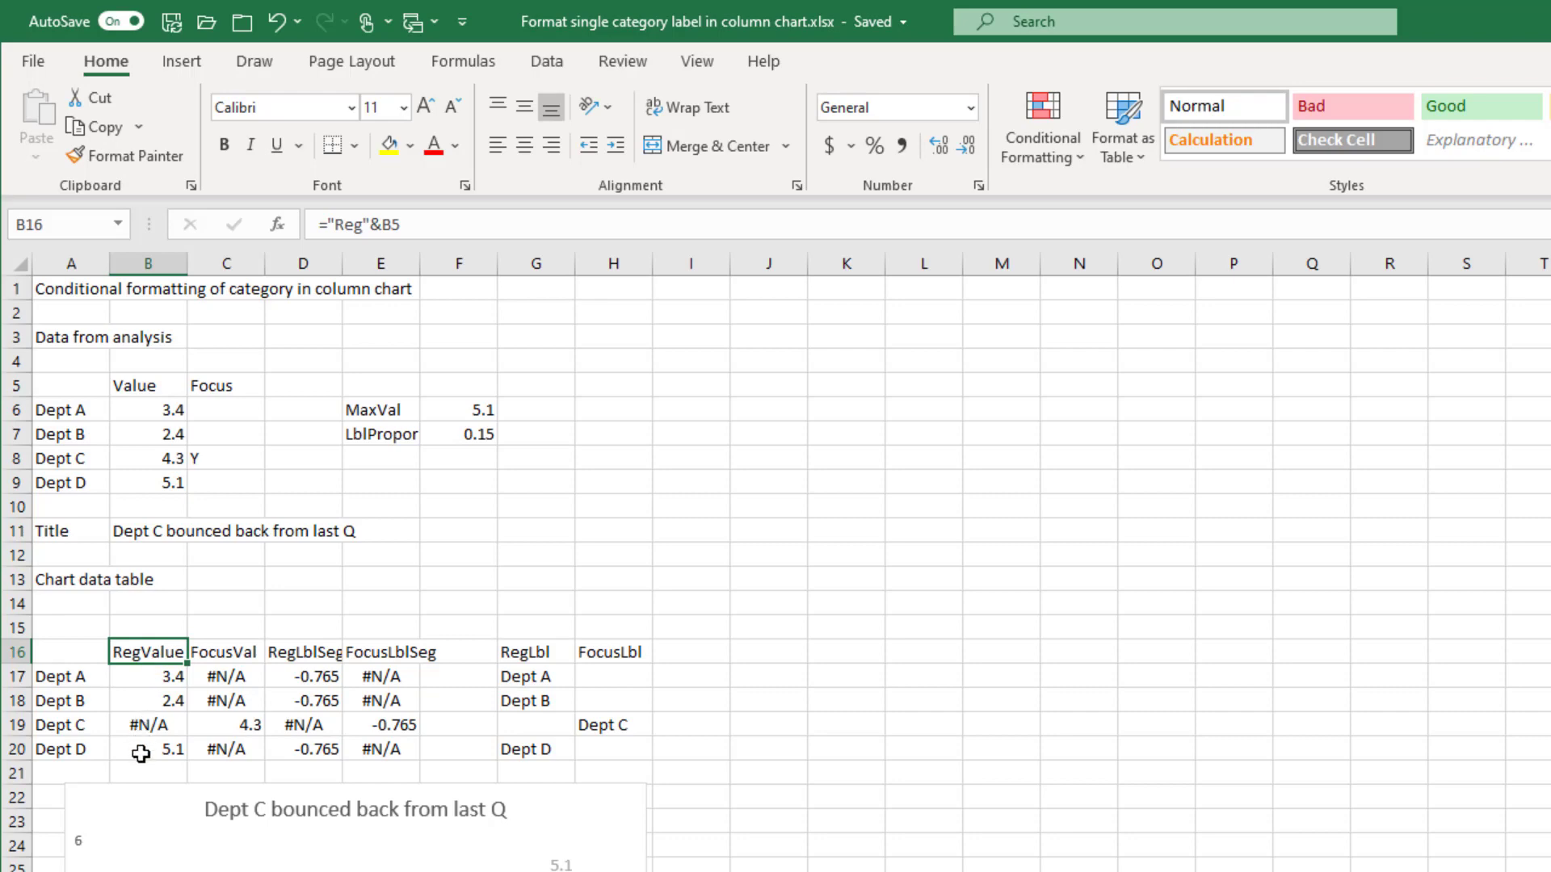
{"action": "left_click", "coordinate": [149, 678]}
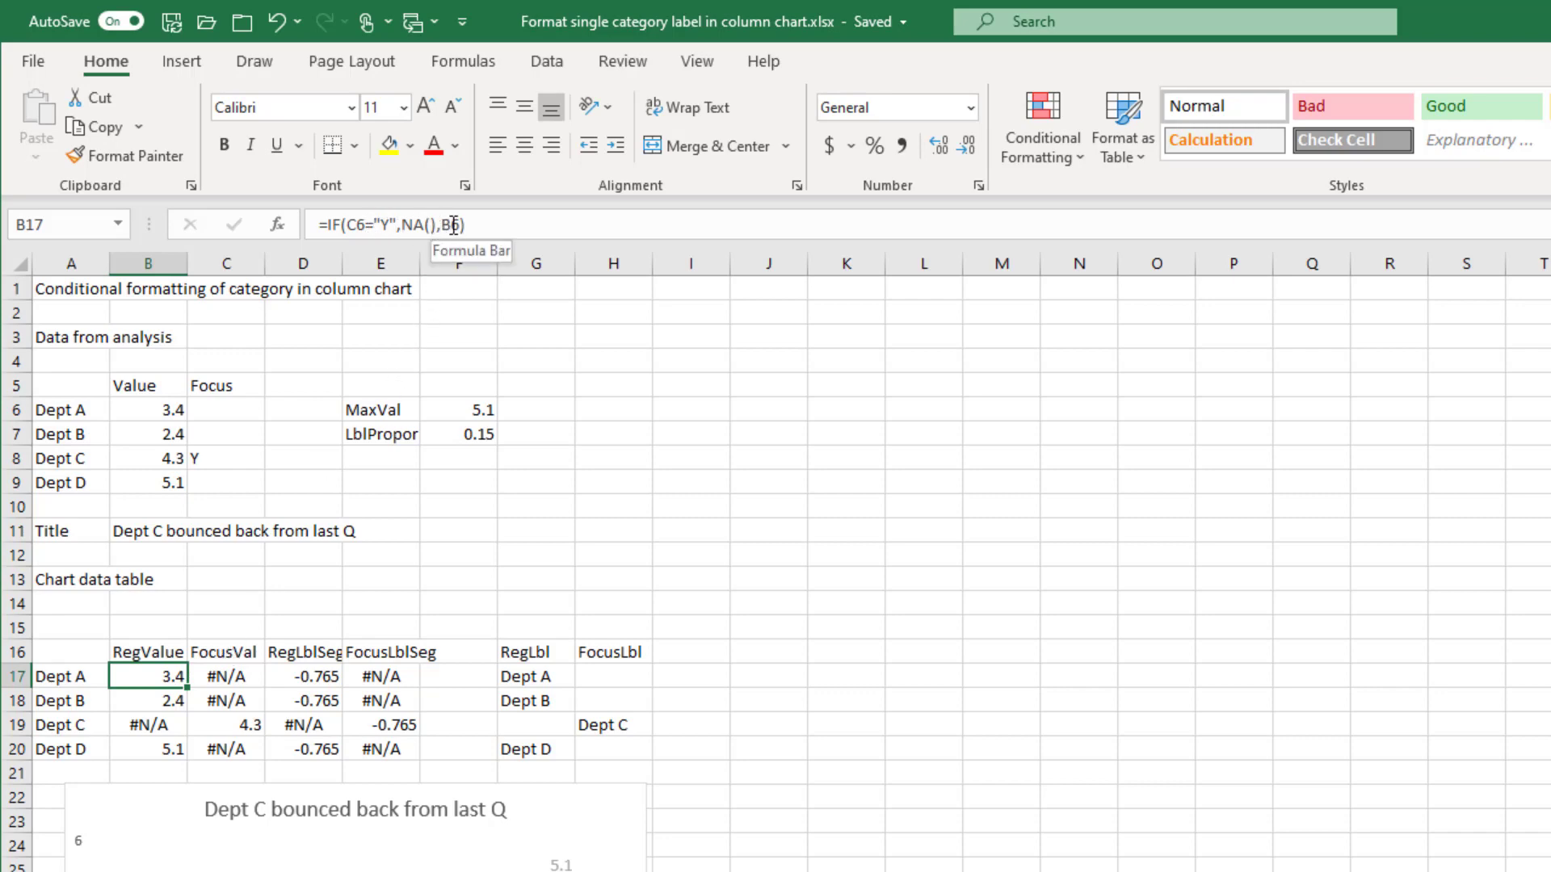
{"action": "left_click", "coordinate": [227, 675]}
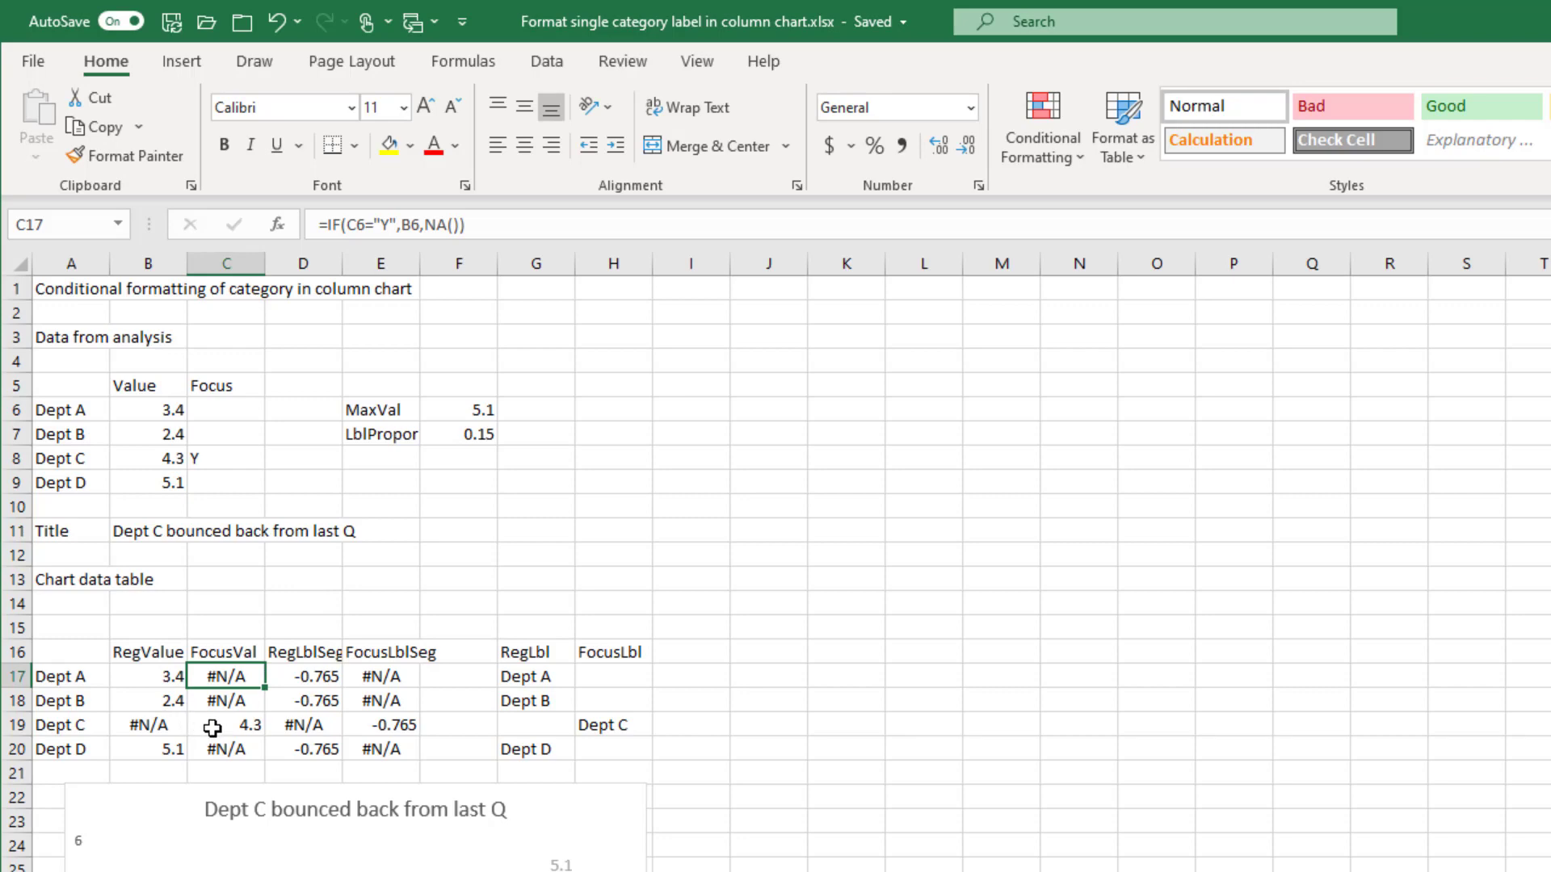
{"action": "left_click", "coordinate": [313, 651]}
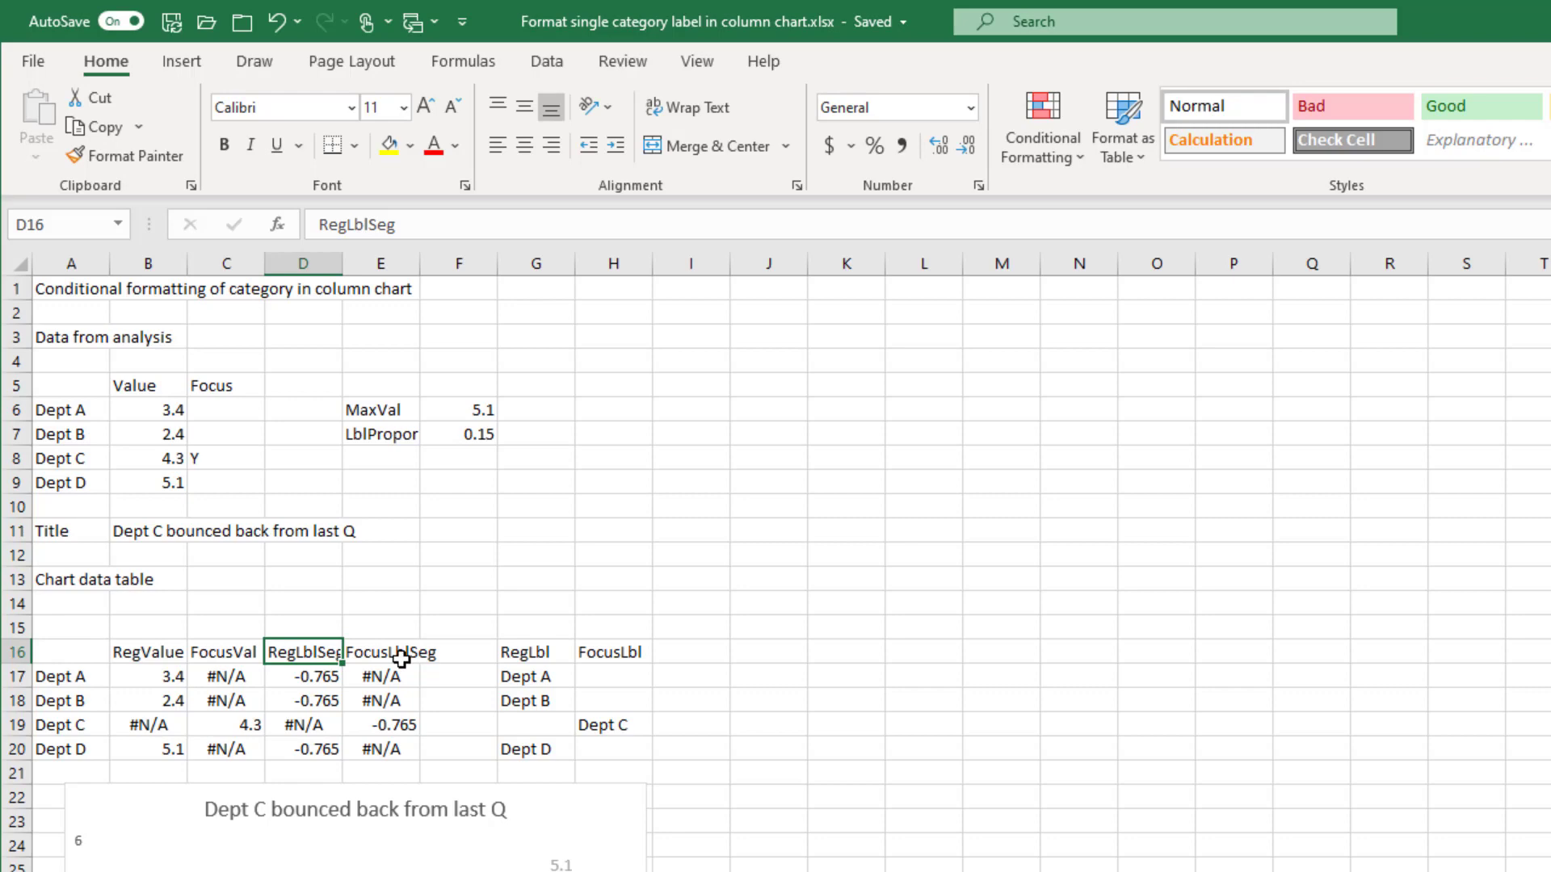
{"action": "left_click", "coordinate": [286, 679]}
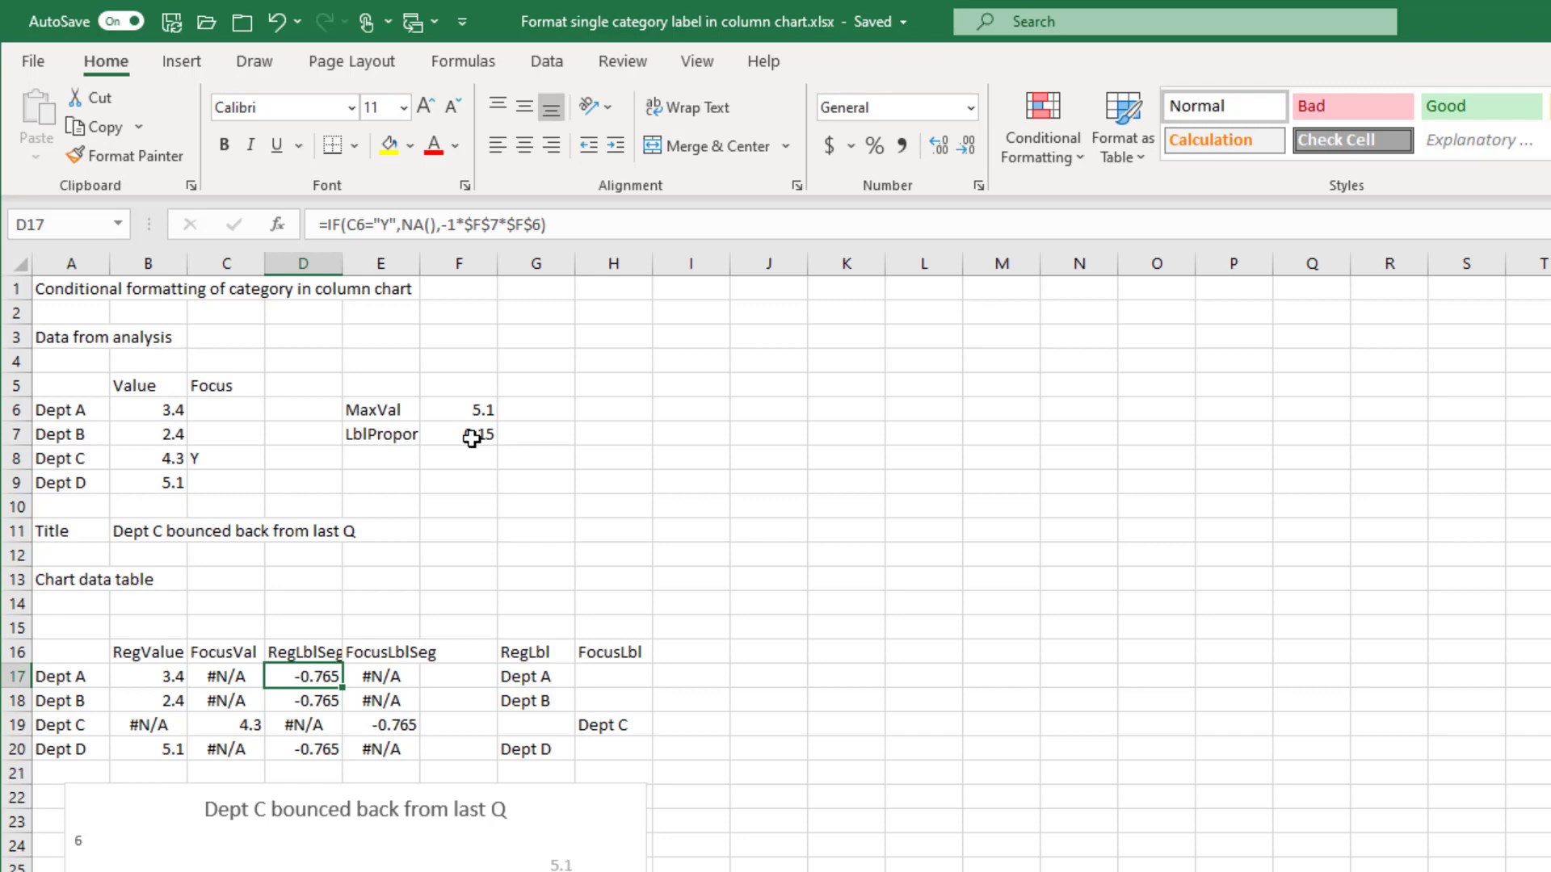
{"action": "left_click", "coordinate": [383, 678]}
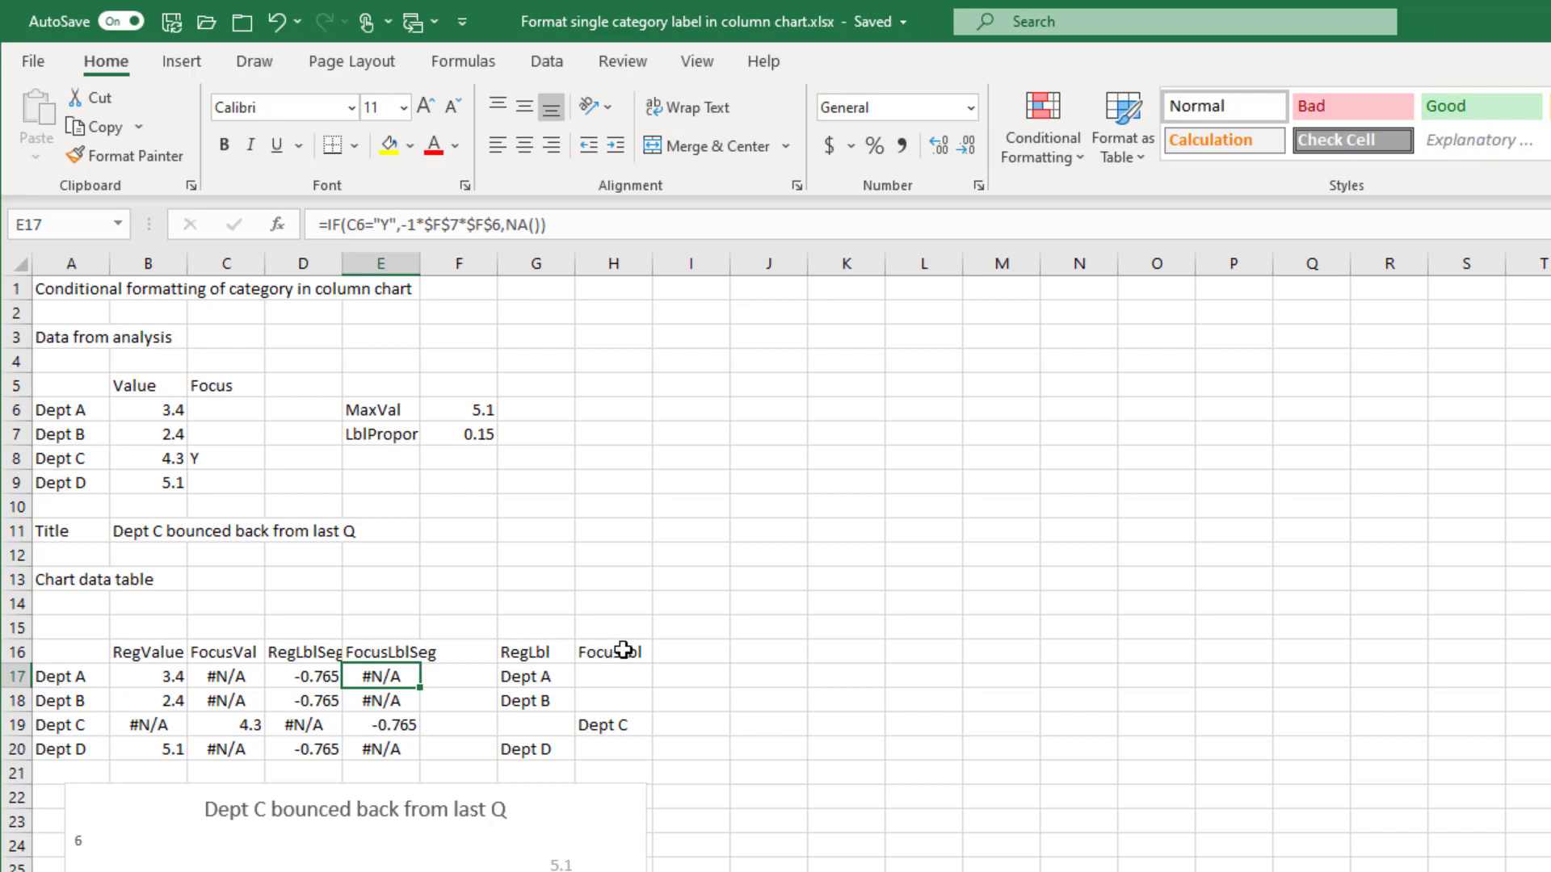
{"action": "left_click", "coordinate": [538, 679]}
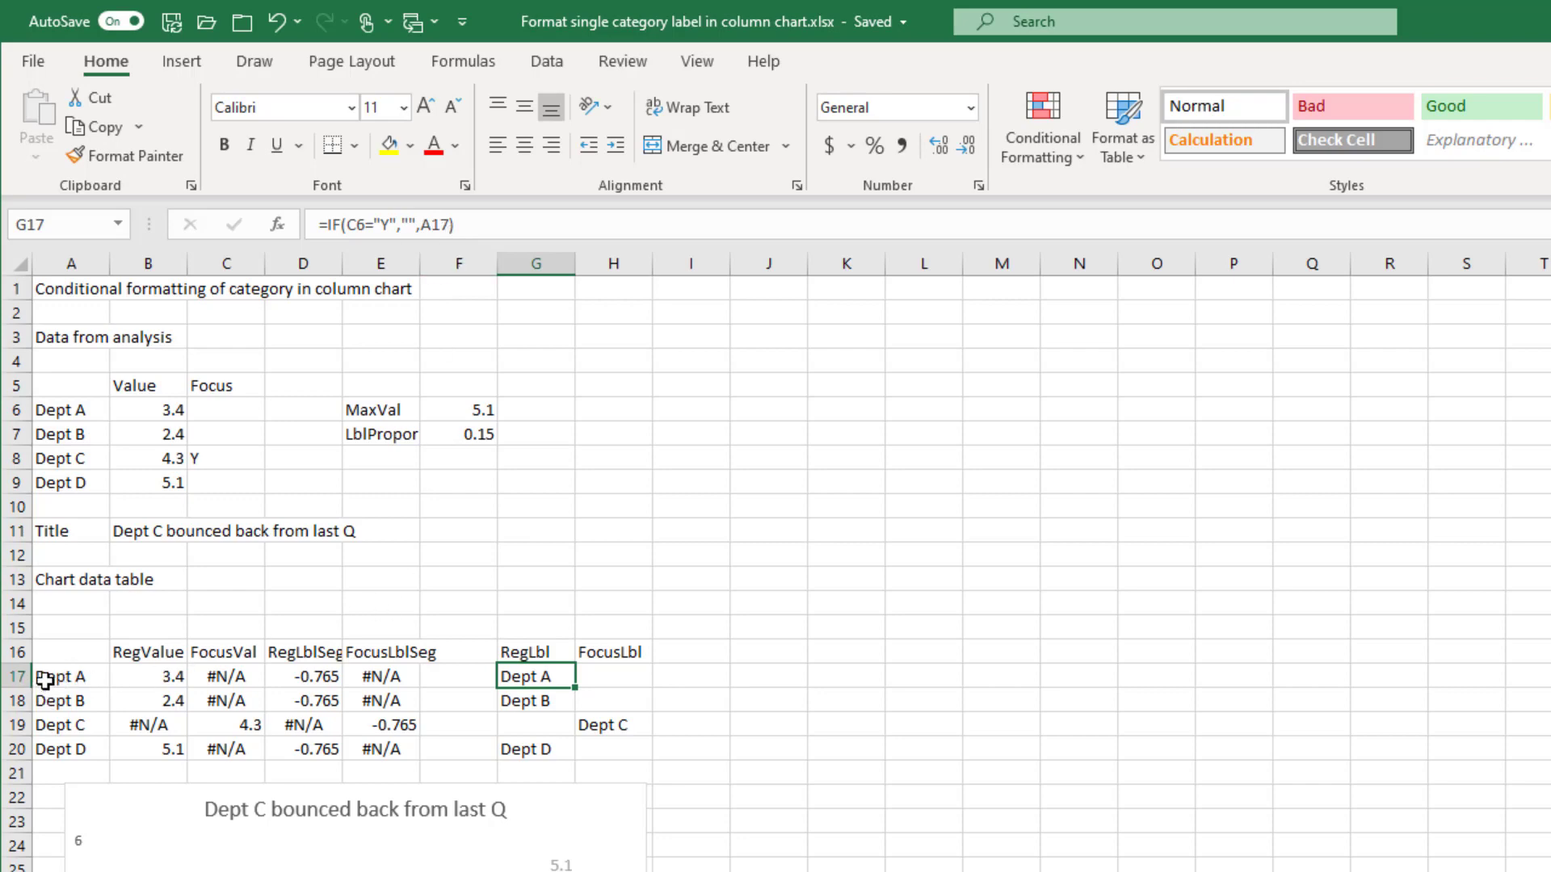
{"action": "left_click", "coordinate": [618, 685]}
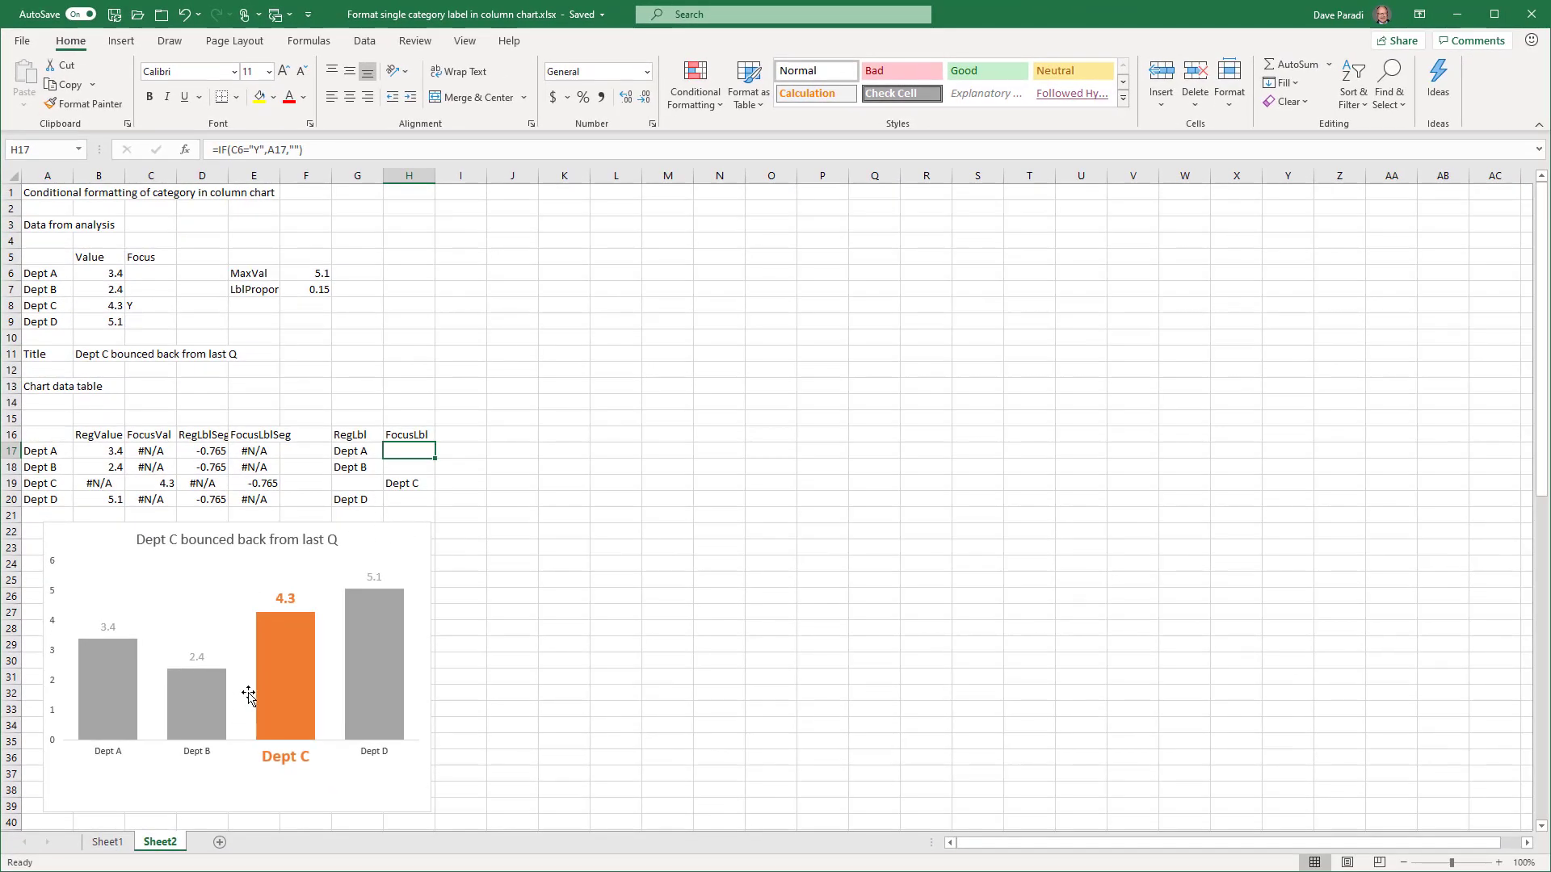
{"action": "left_click", "coordinate": [114, 686]}
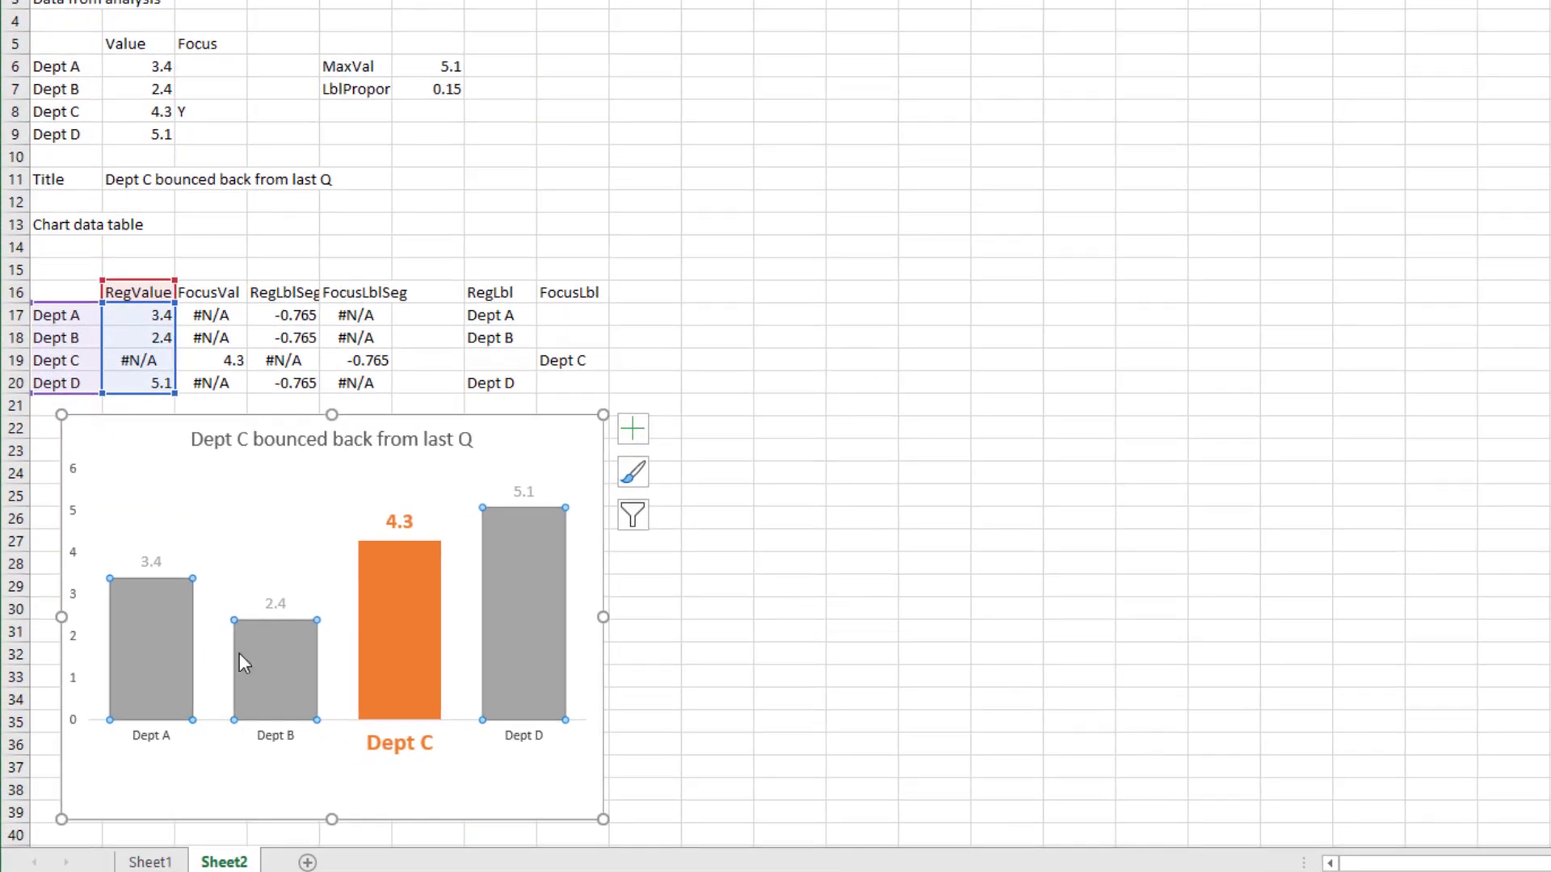
{"action": "mouse_move", "coordinate": [283, 663]}
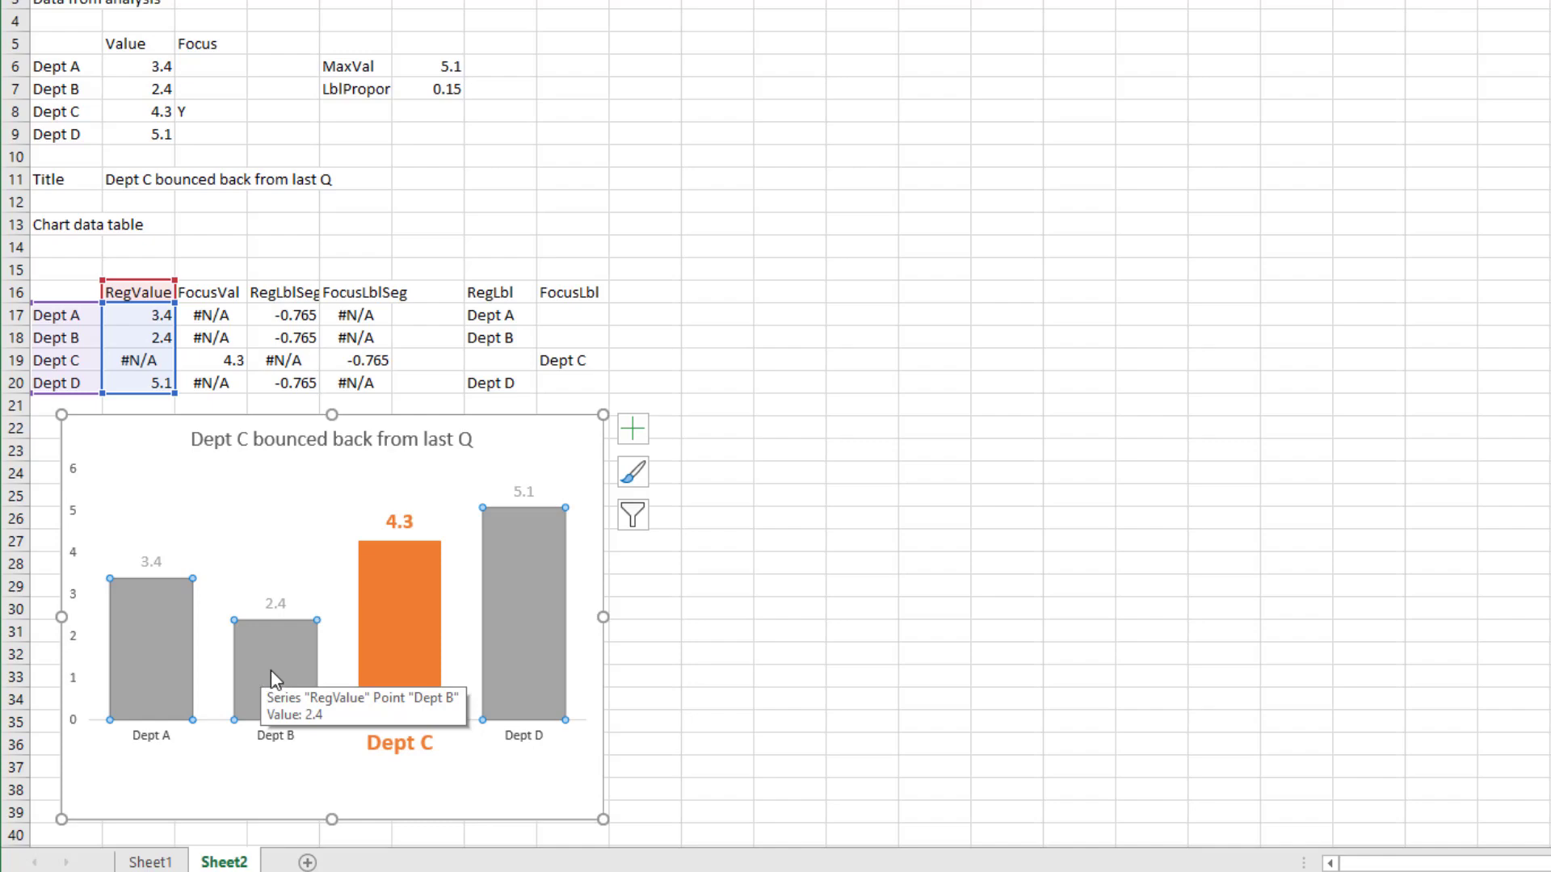
{"action": "left_click", "coordinate": [396, 613]}
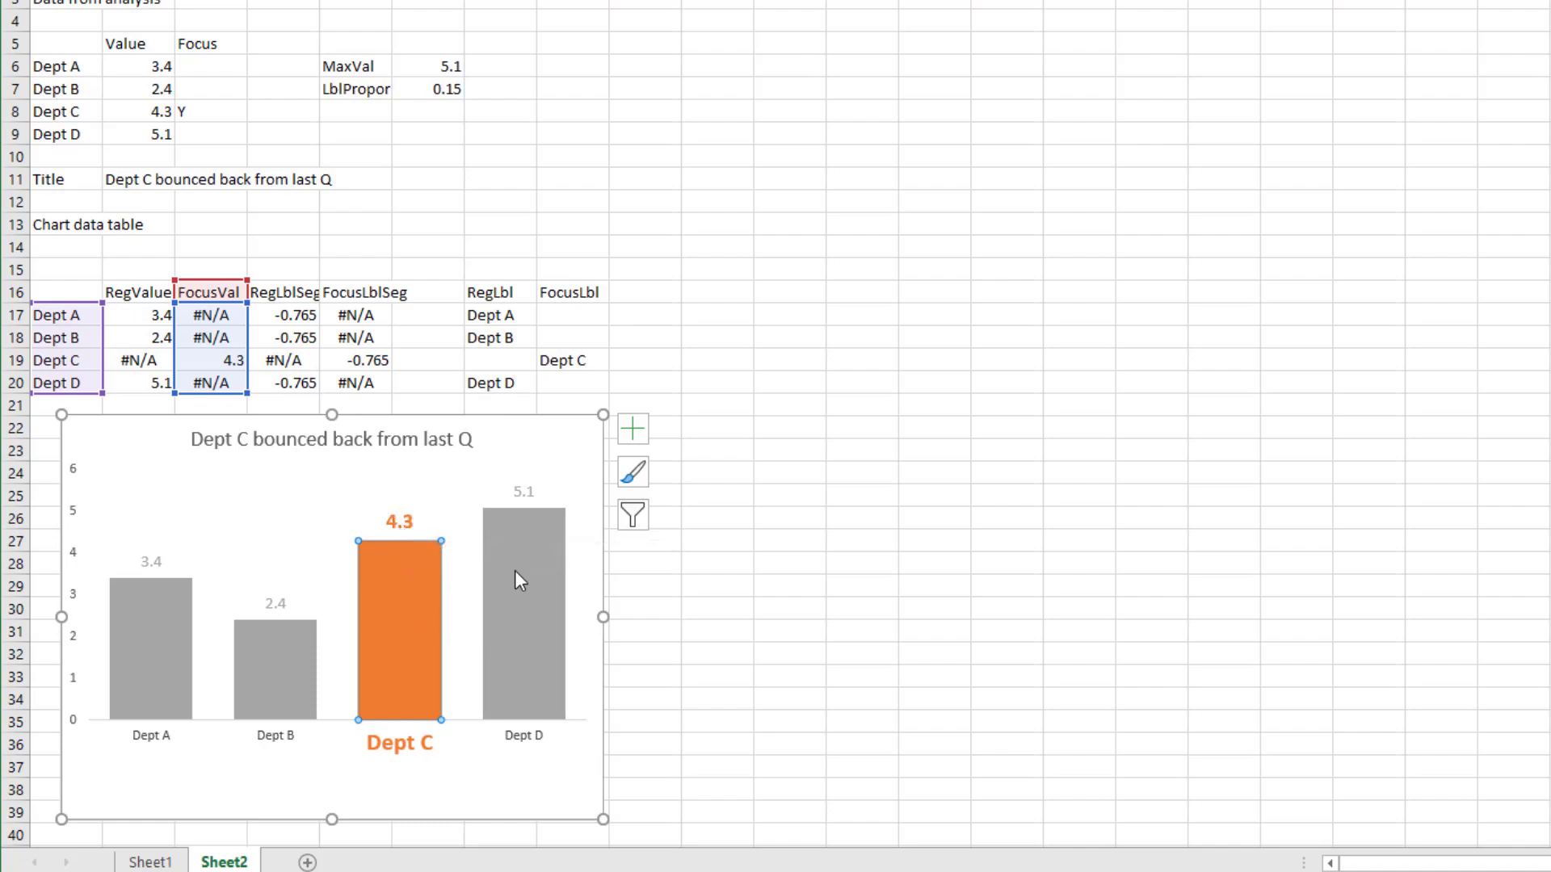
{"action": "mouse_move", "coordinate": [515, 574]}
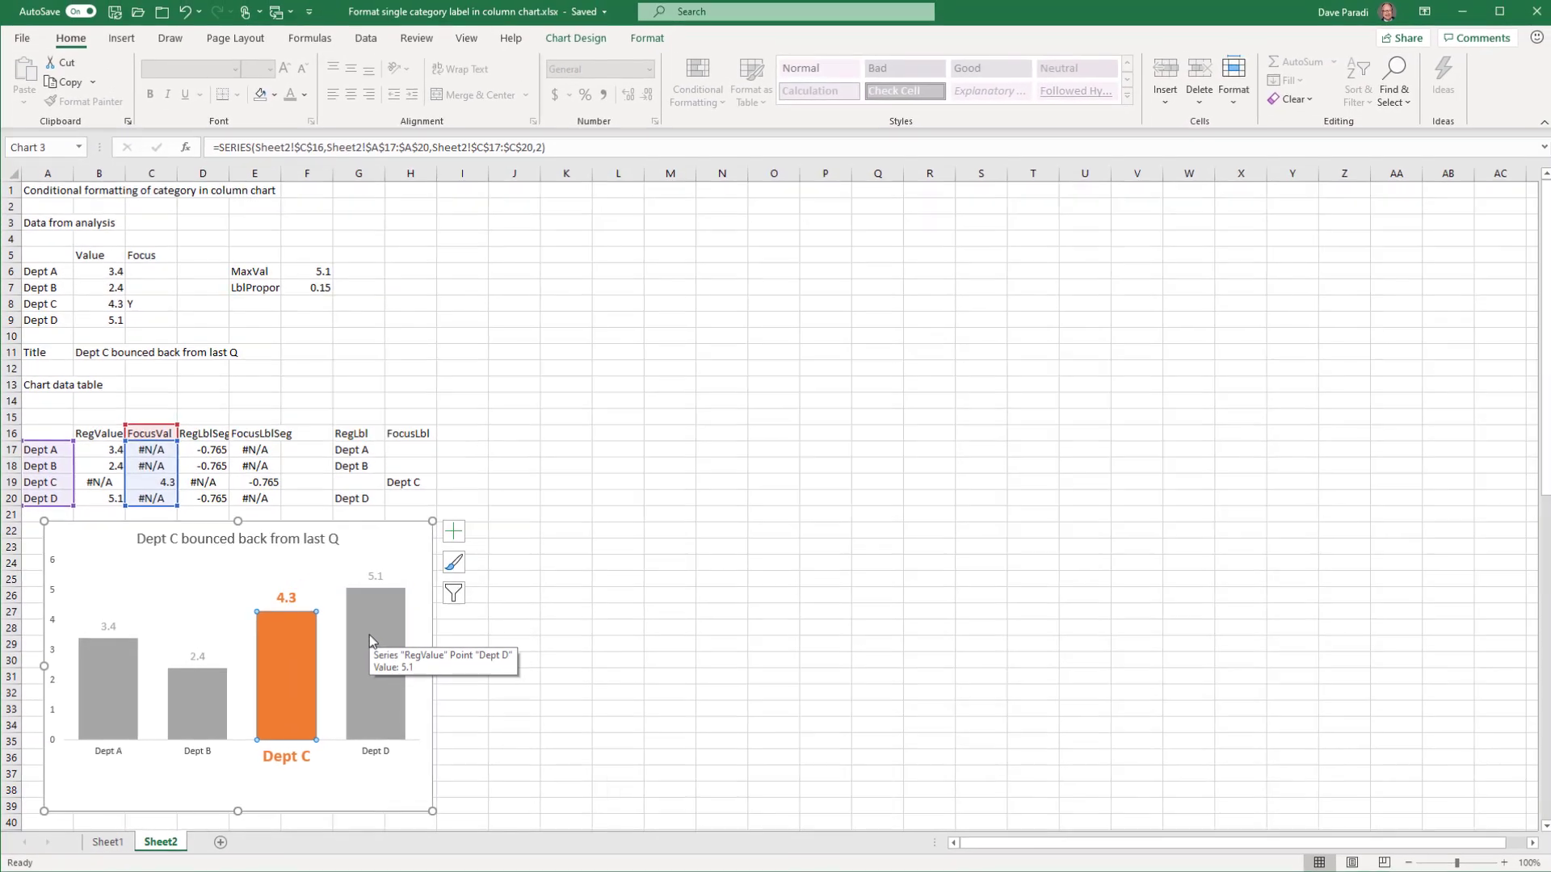
- Open Format Data Series for the FocusVal series to review 100% overlap and 50% gap width
{"action": "key", "text": "ctrl+1"}
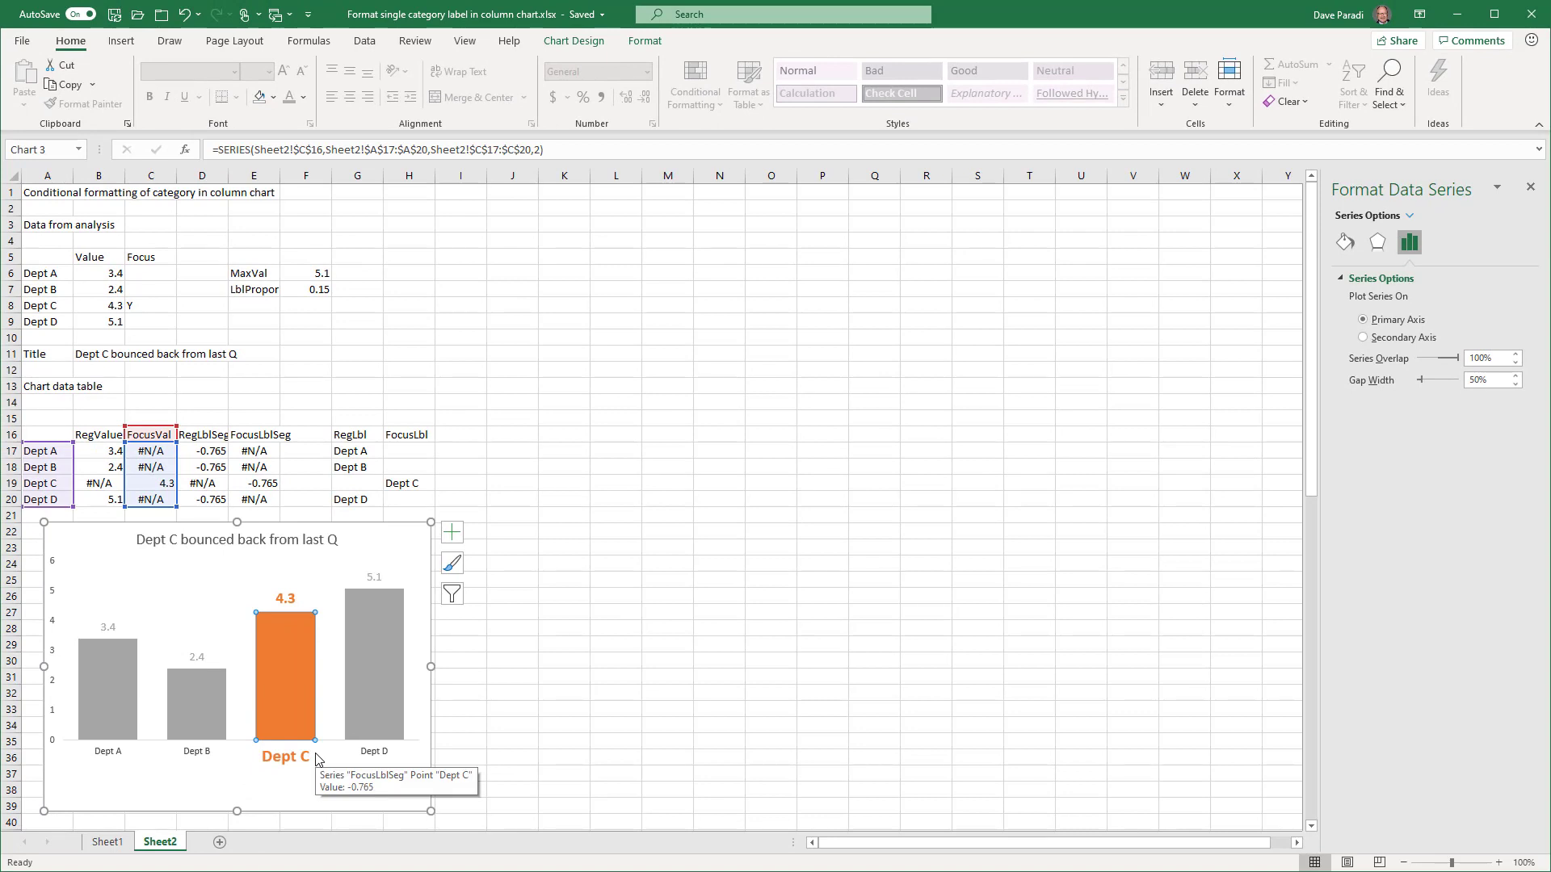
{"action": "left_click", "coordinate": [314, 758]}
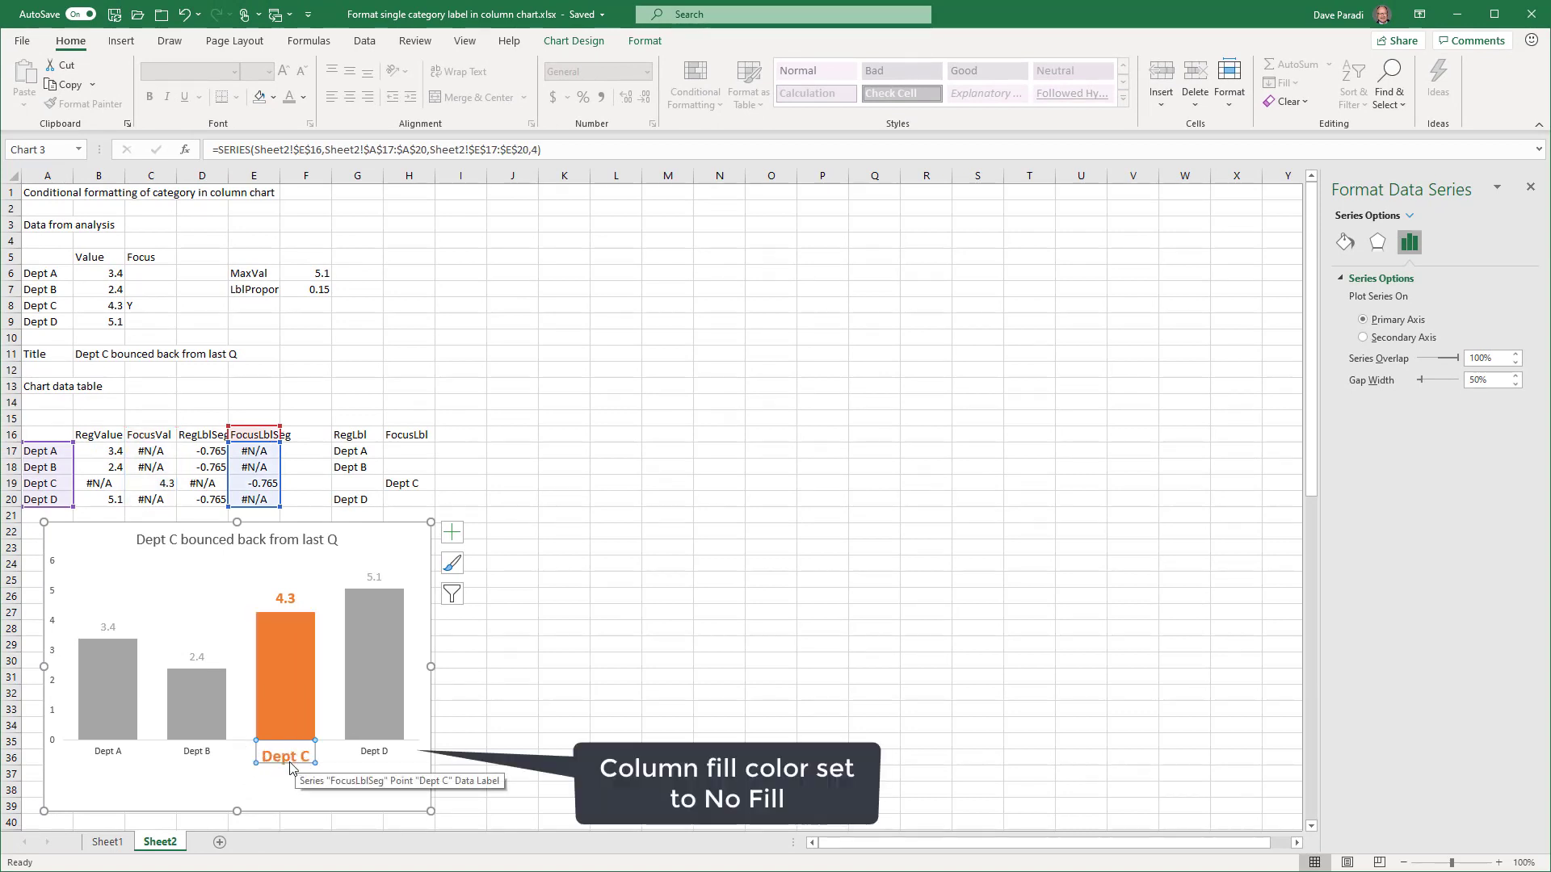
{"action": "left_click", "coordinate": [349, 757]}
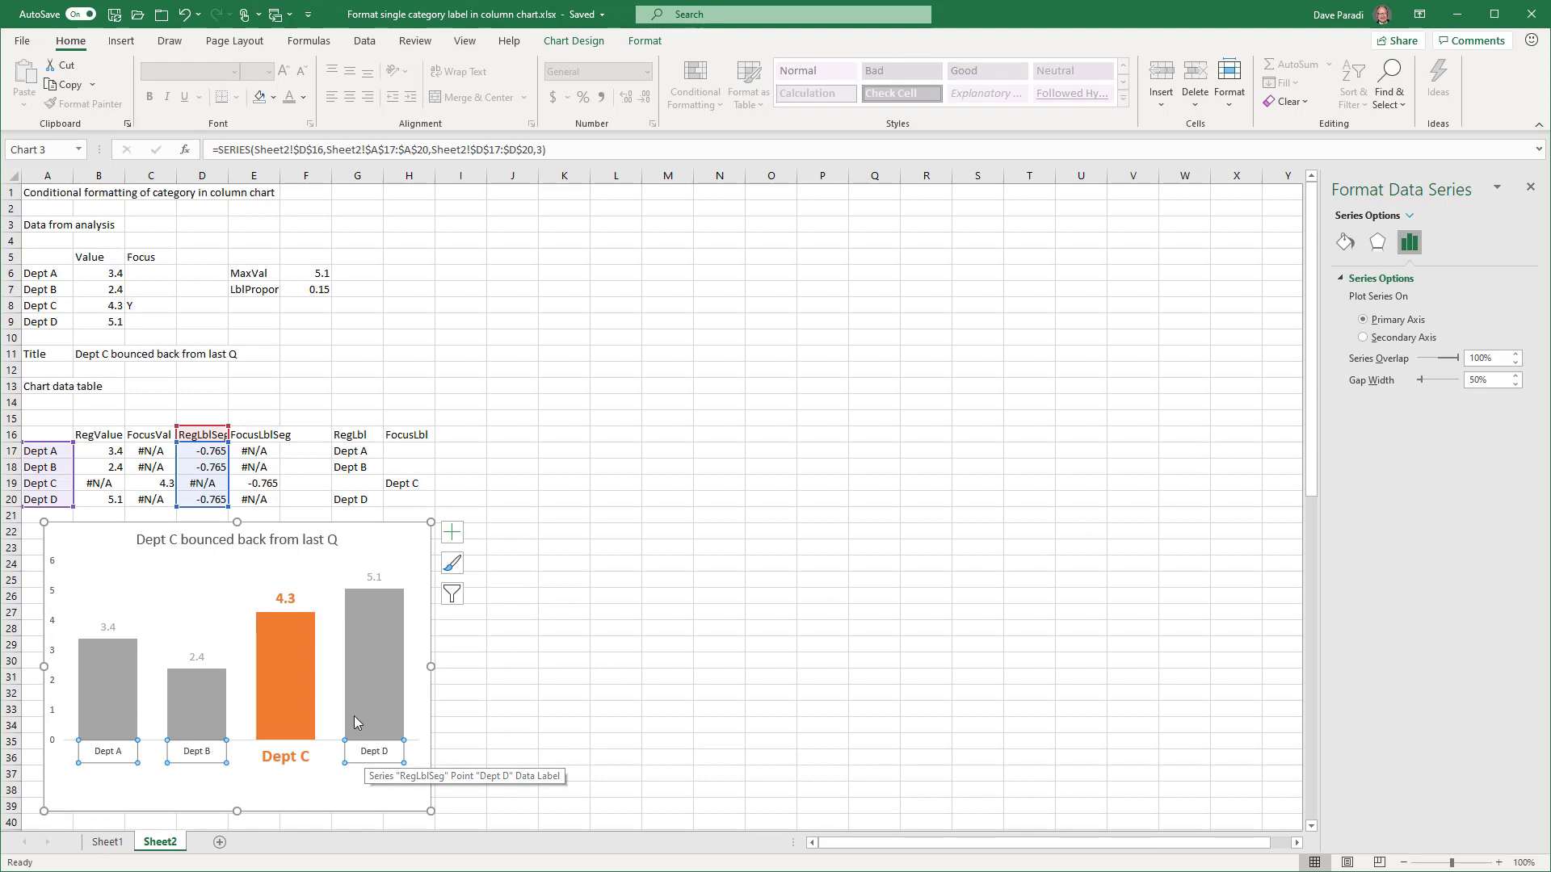
- Point the RegLblSeg data labels' Value From Cells range at G17:G20
{"action": "left_click", "coordinate": [381, 752]}
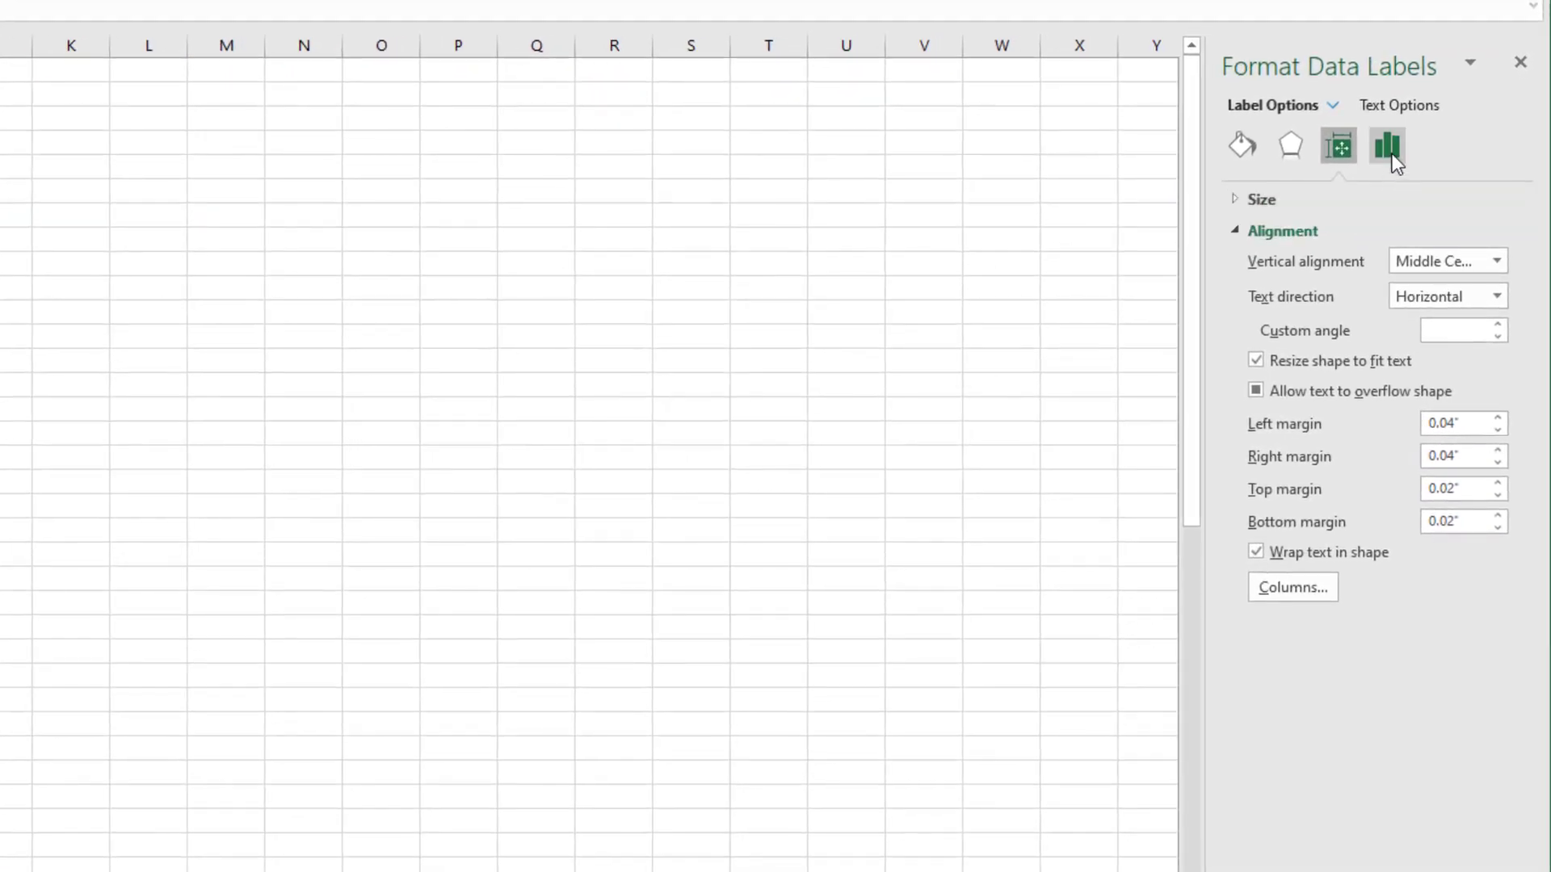
{"action": "left_click", "coordinate": [1389, 149]}
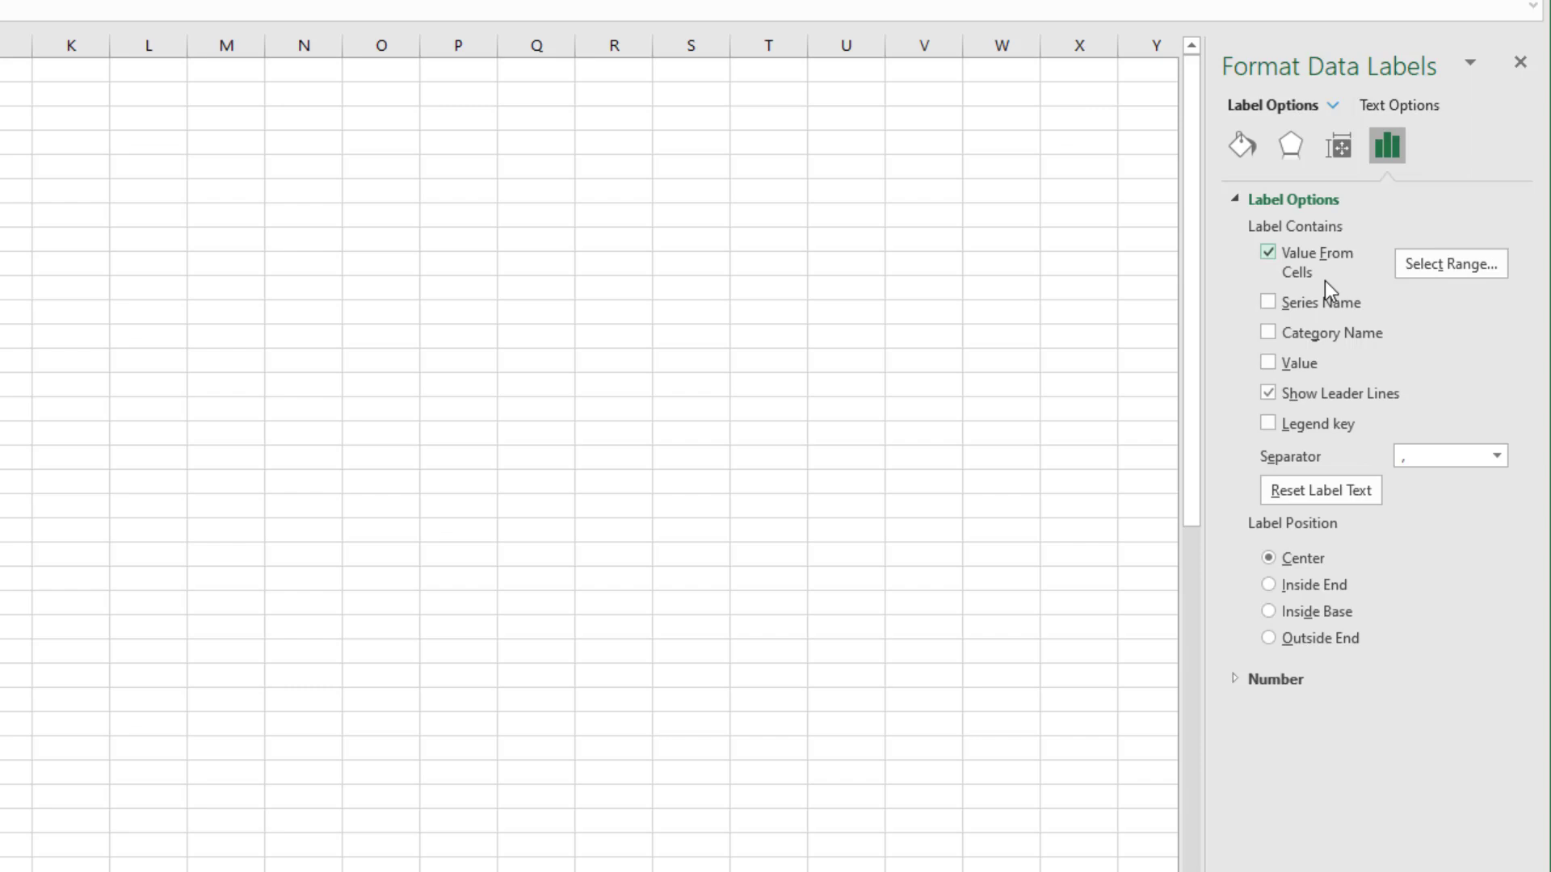
{"action": "left_click", "coordinate": [1415, 271]}
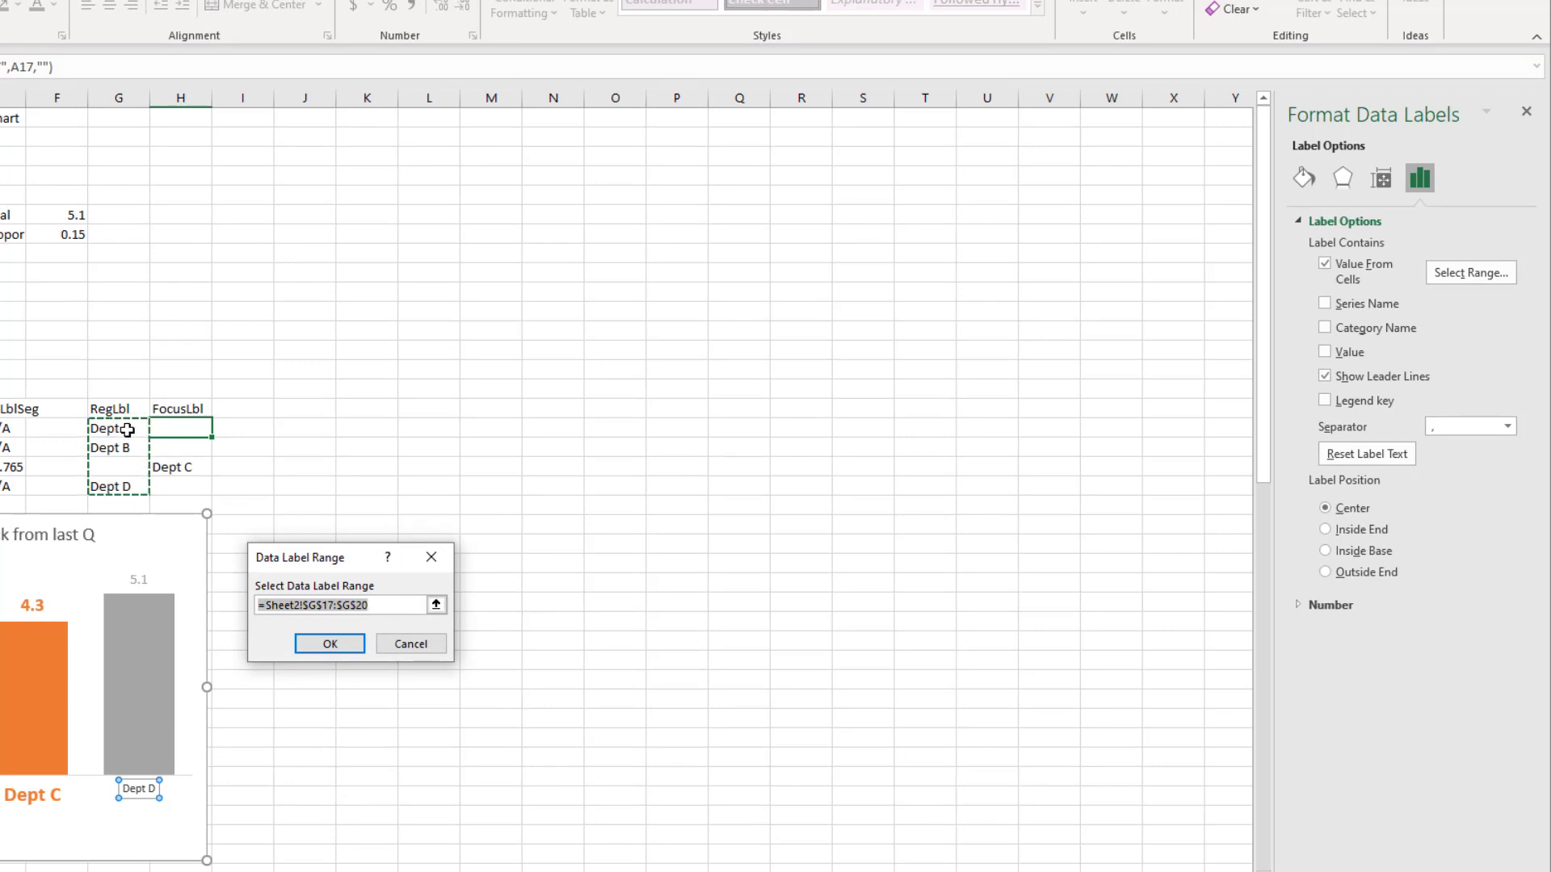
{"action": "left_click_drag", "start_coordinate": [124, 429], "coordinate": [121, 491]}
- Cancel the label range dialog and bring up the chart's Axes element options
{"action": "left_click", "coordinate": [410, 643]}
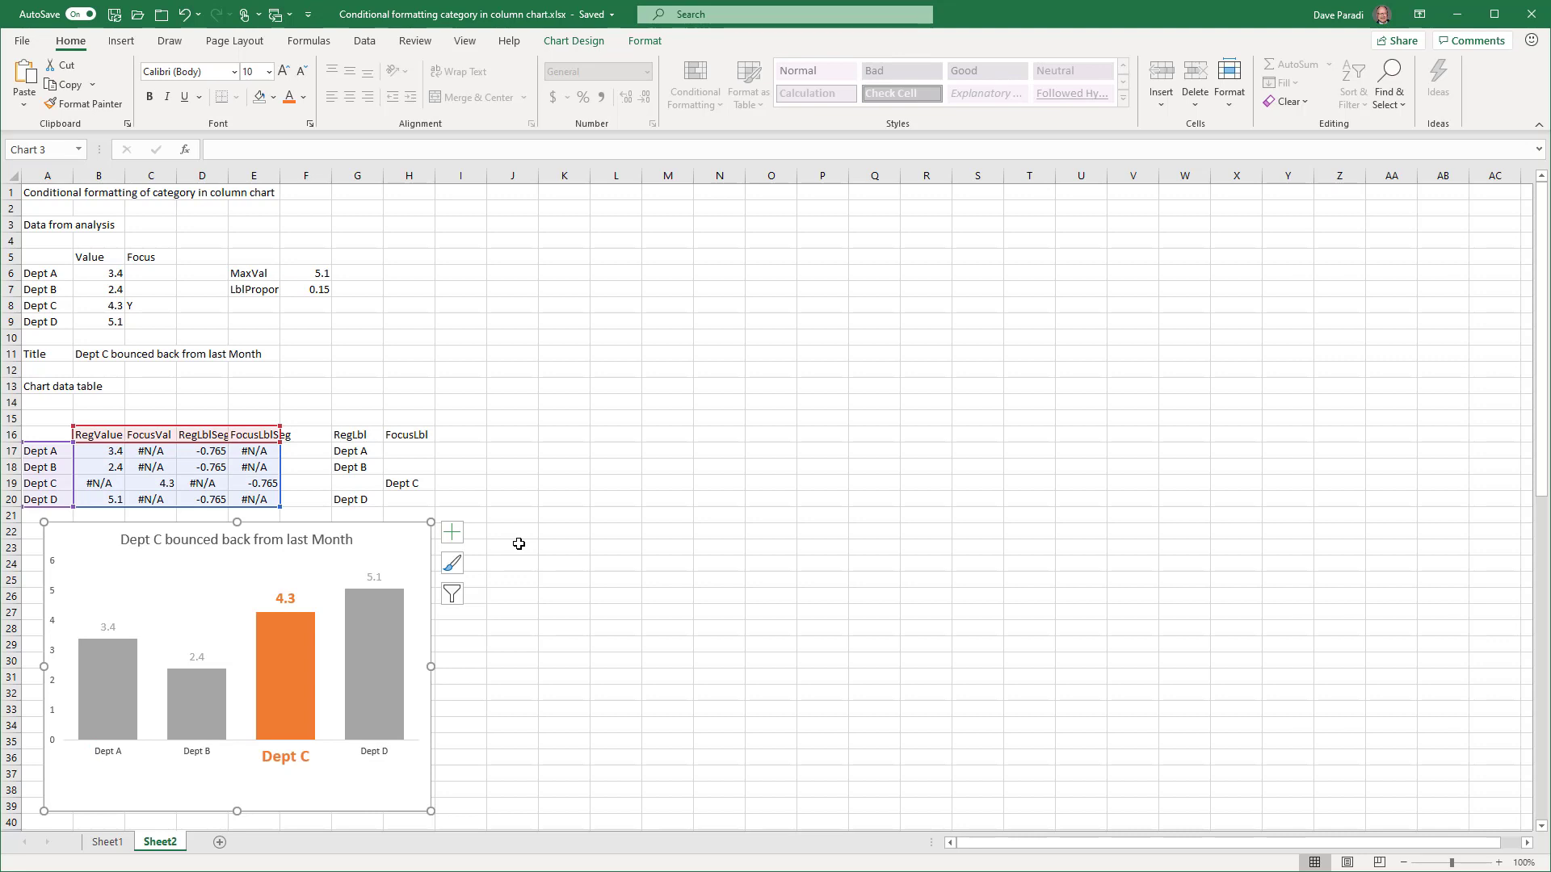
{"action": "left_click", "coordinate": [453, 536]}
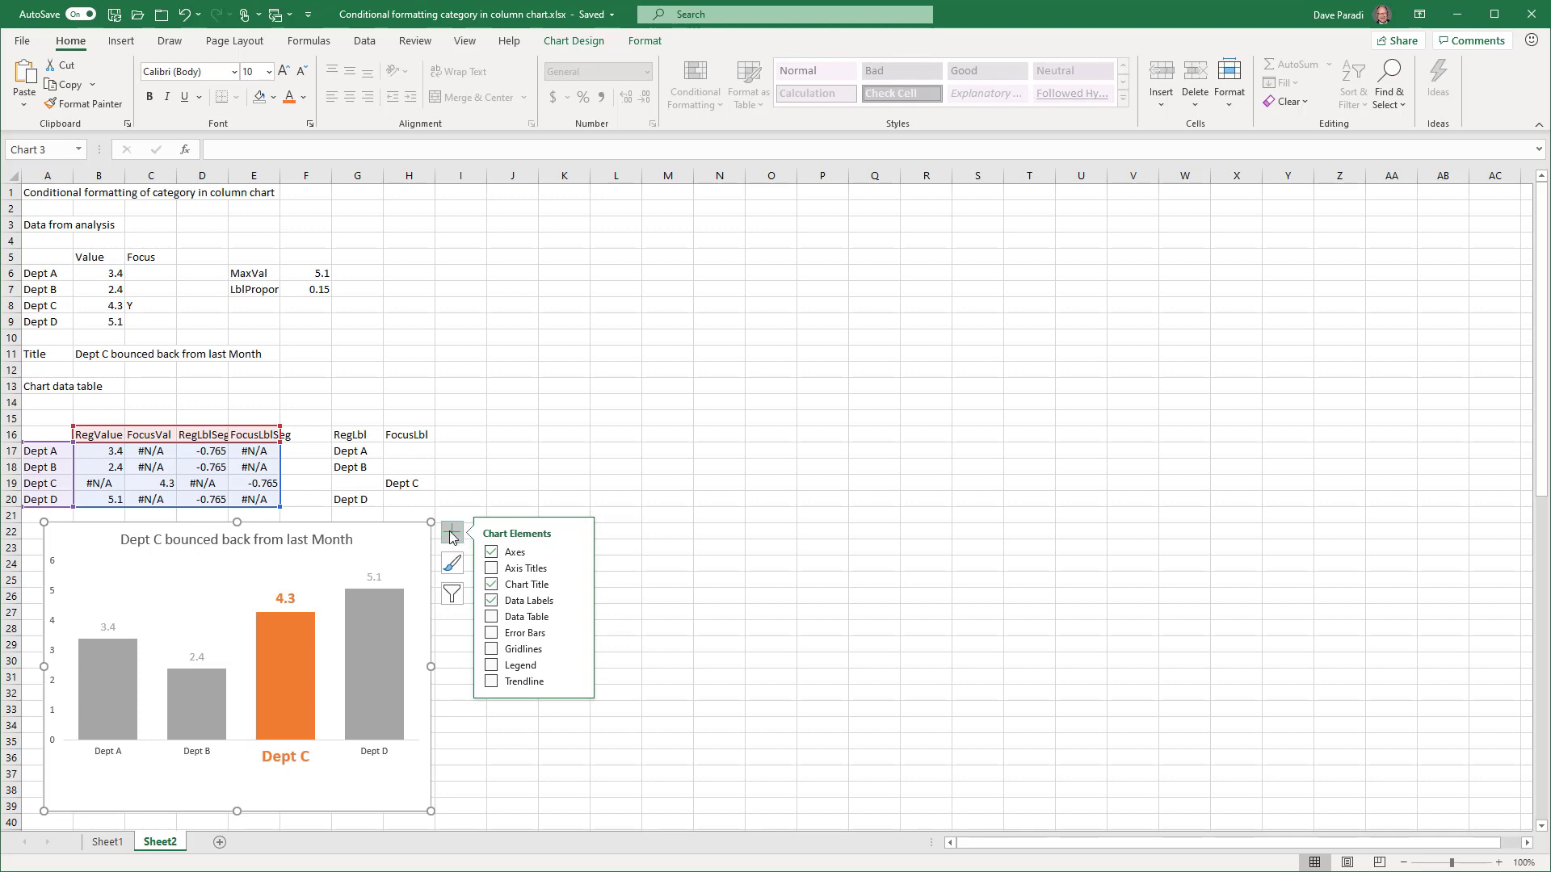
{"action": "left_click", "coordinate": [577, 555]}
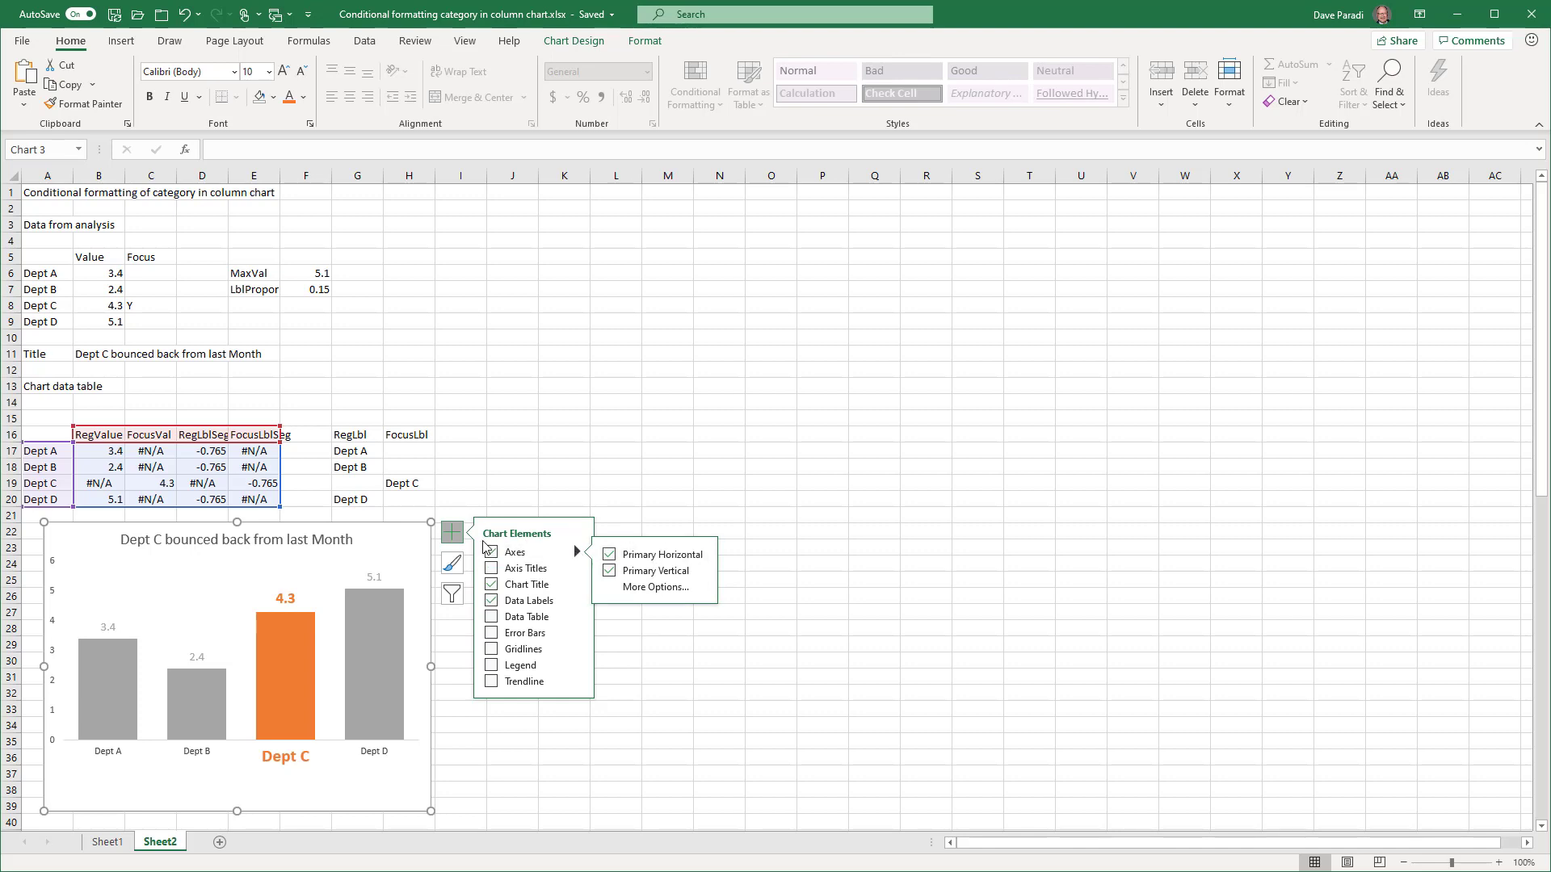
- Set the horizontal category axis's Label Position to None in Format Axis
{"action": "left_click", "coordinate": [652, 588]}
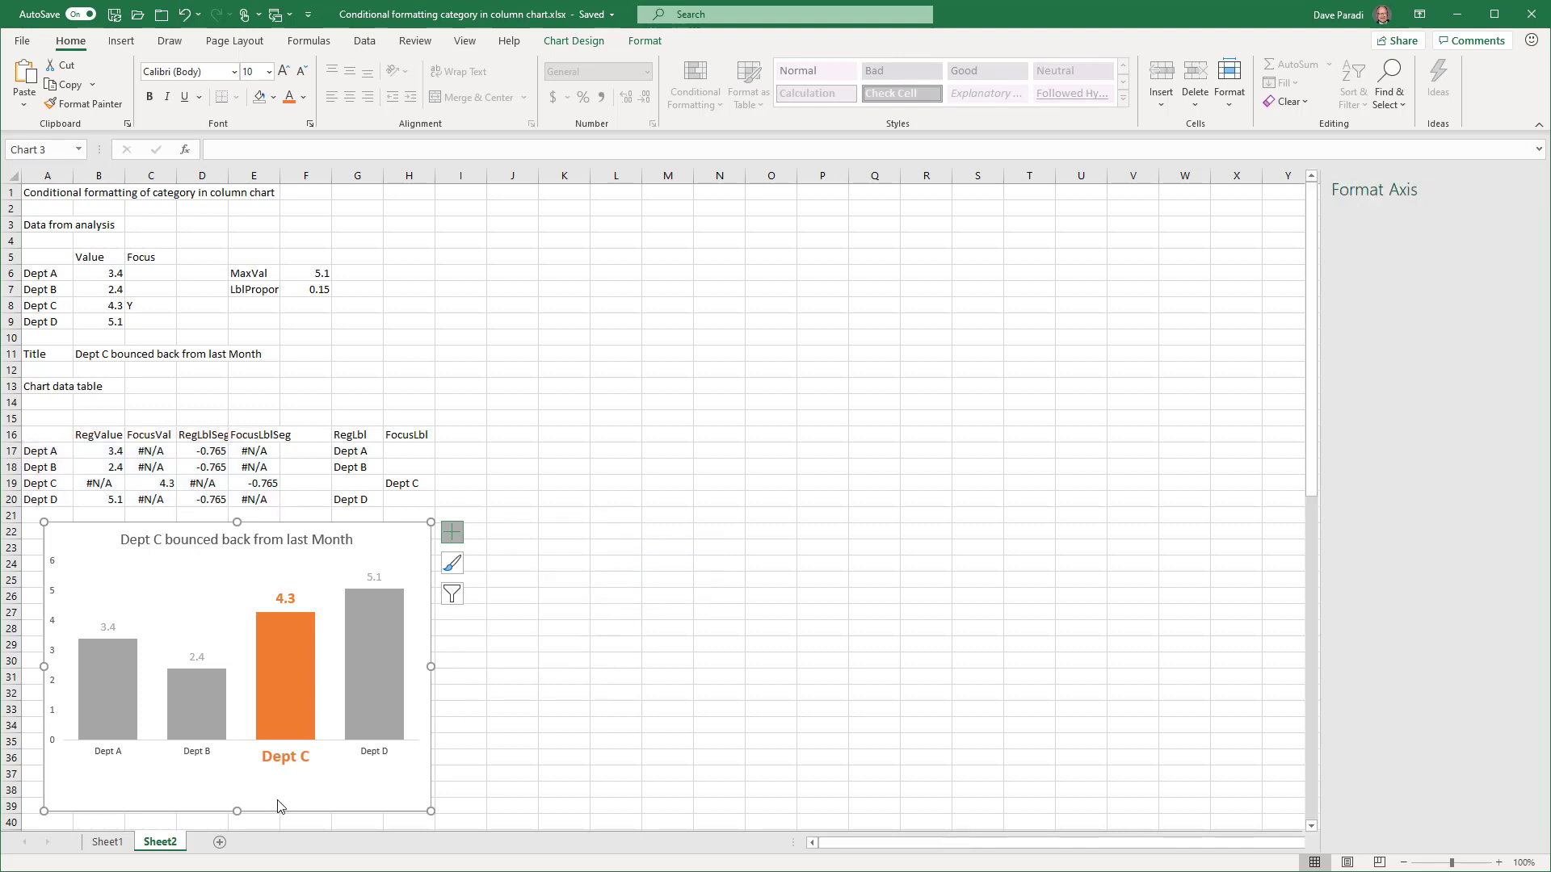
{"action": "left_click", "coordinate": [297, 759]}
{"action": "left_click", "coordinate": [299, 759]}
{"action": "left_click", "coordinate": [326, 757]}
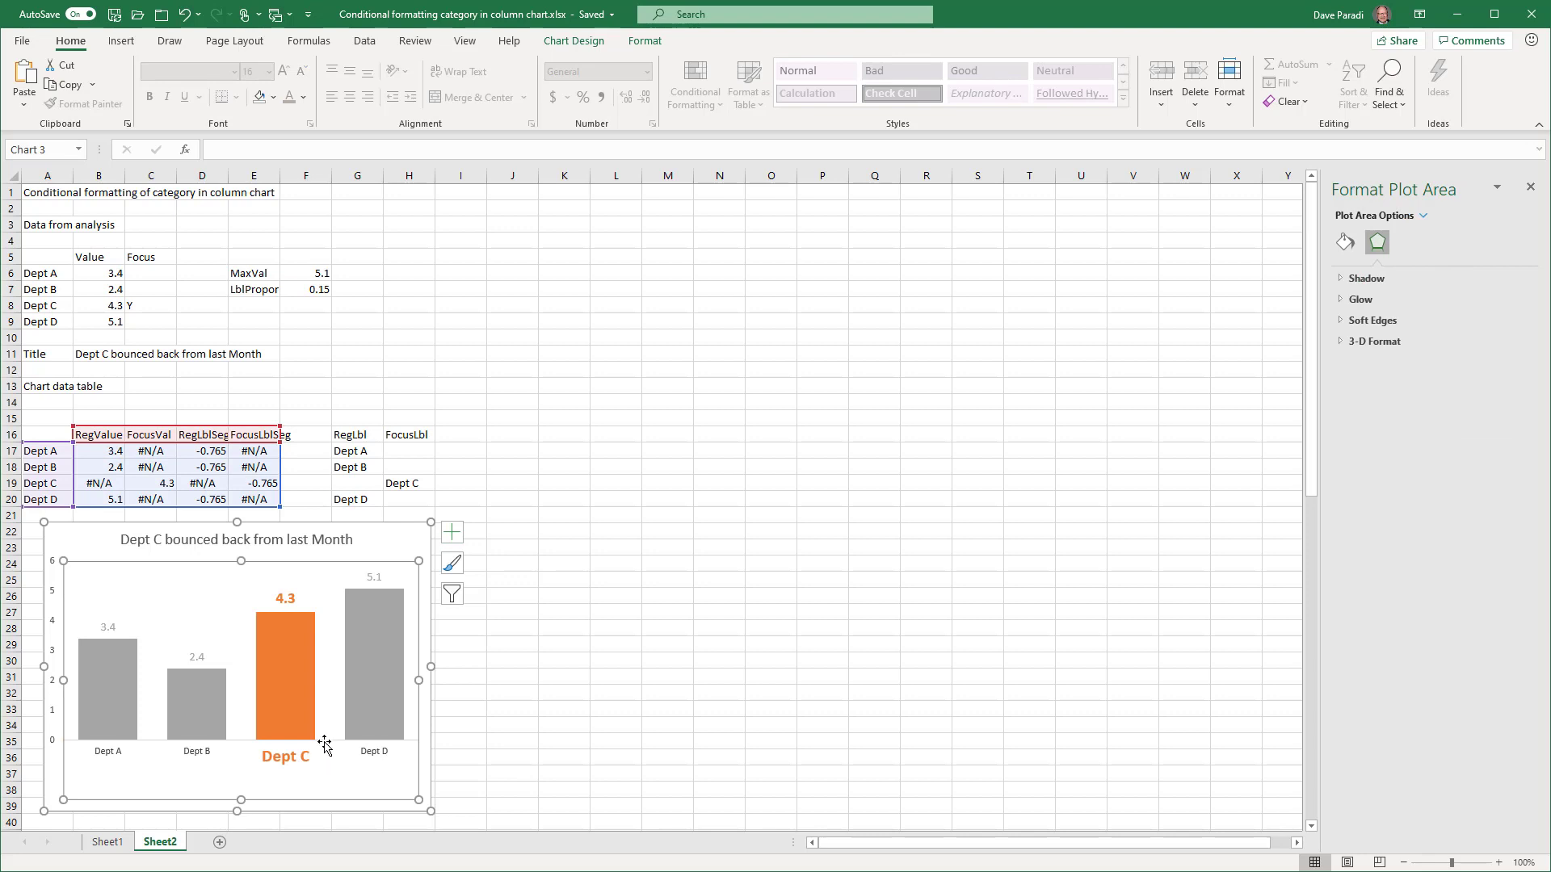
{"action": "left_click", "coordinate": [660, 42]}
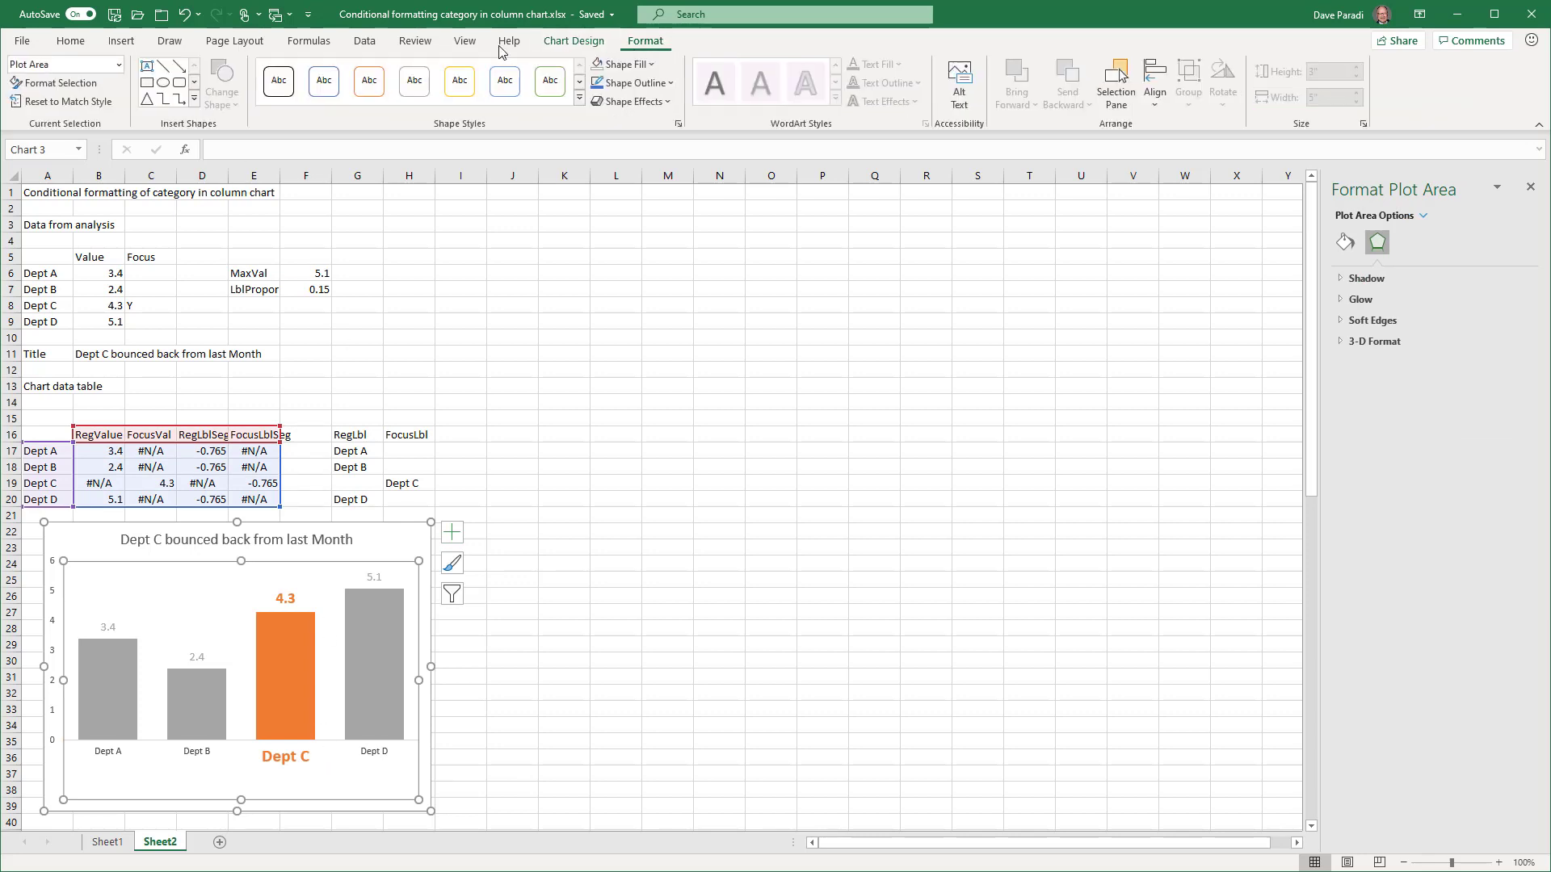
{"action": "left_click", "coordinate": [119, 66]}
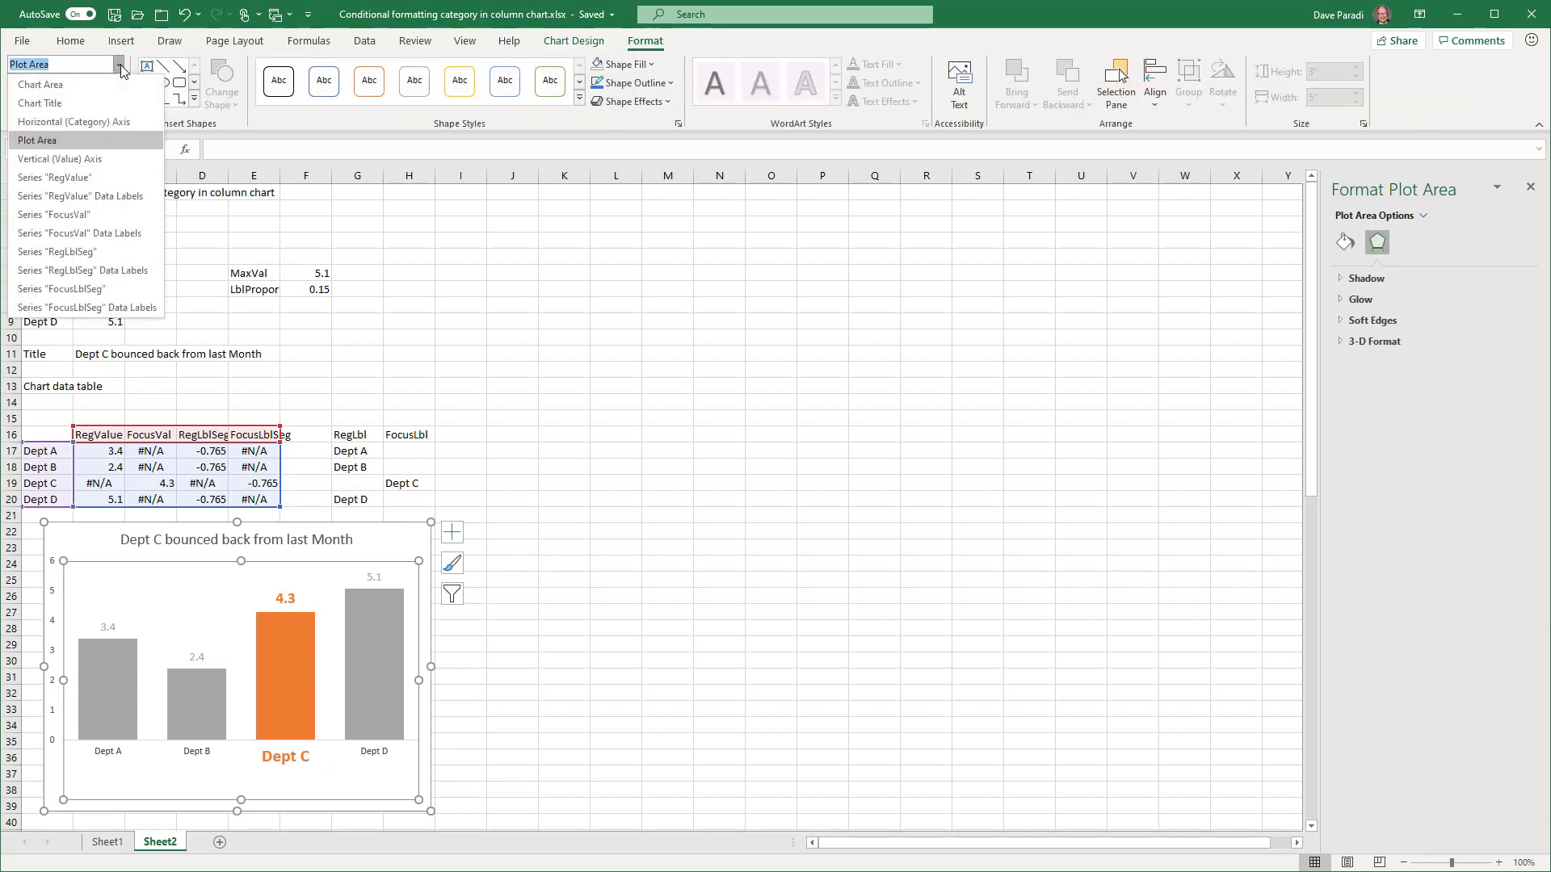
{"action": "left_click", "coordinate": [125, 122]}
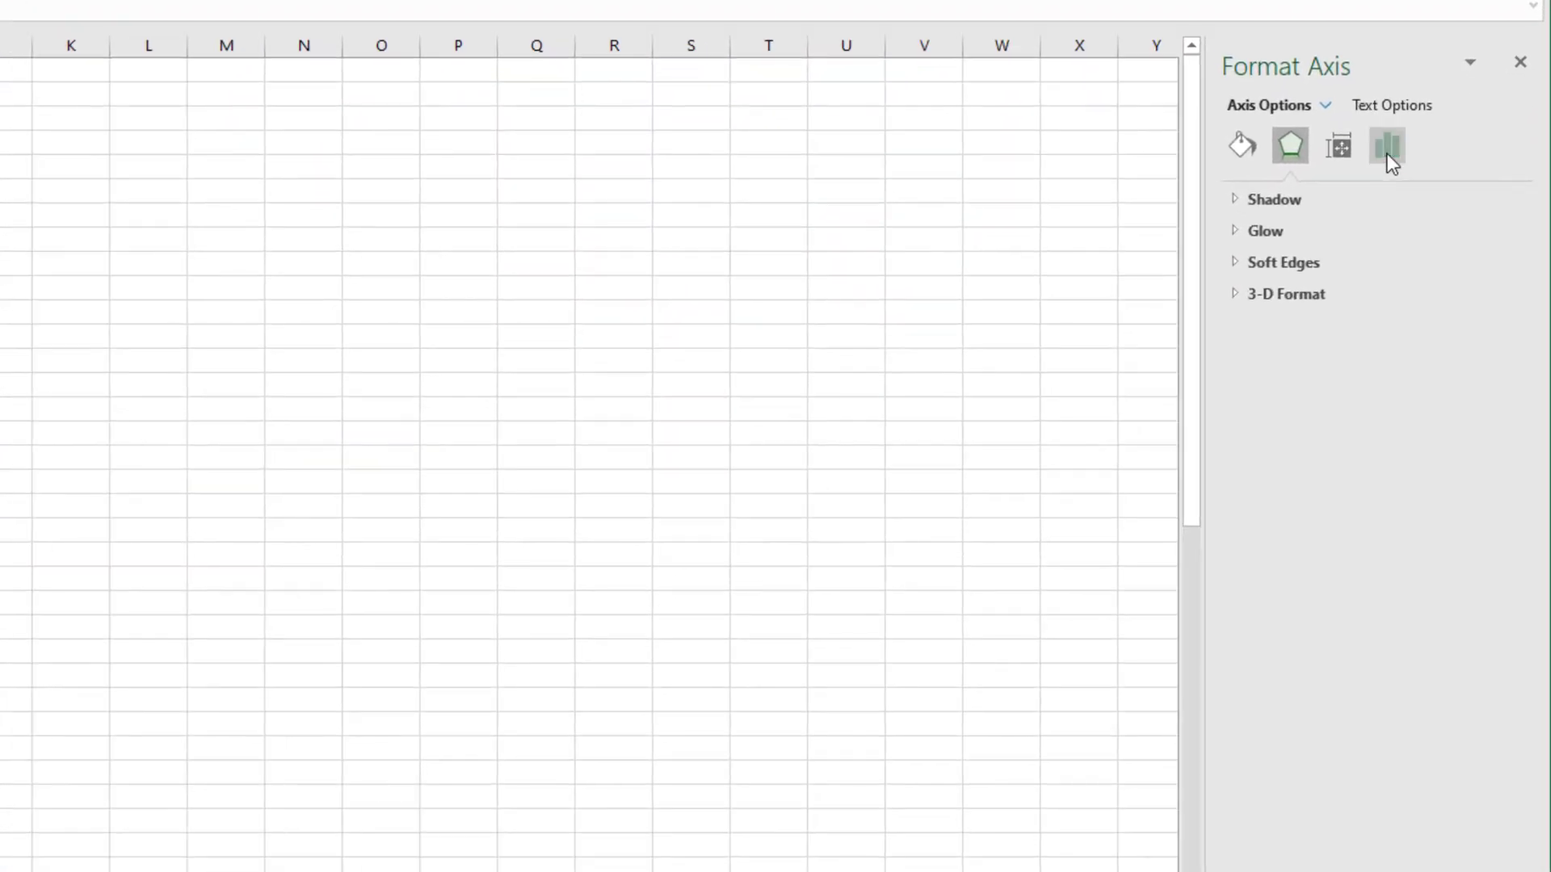
{"action": "left_click", "coordinate": [1387, 153]}
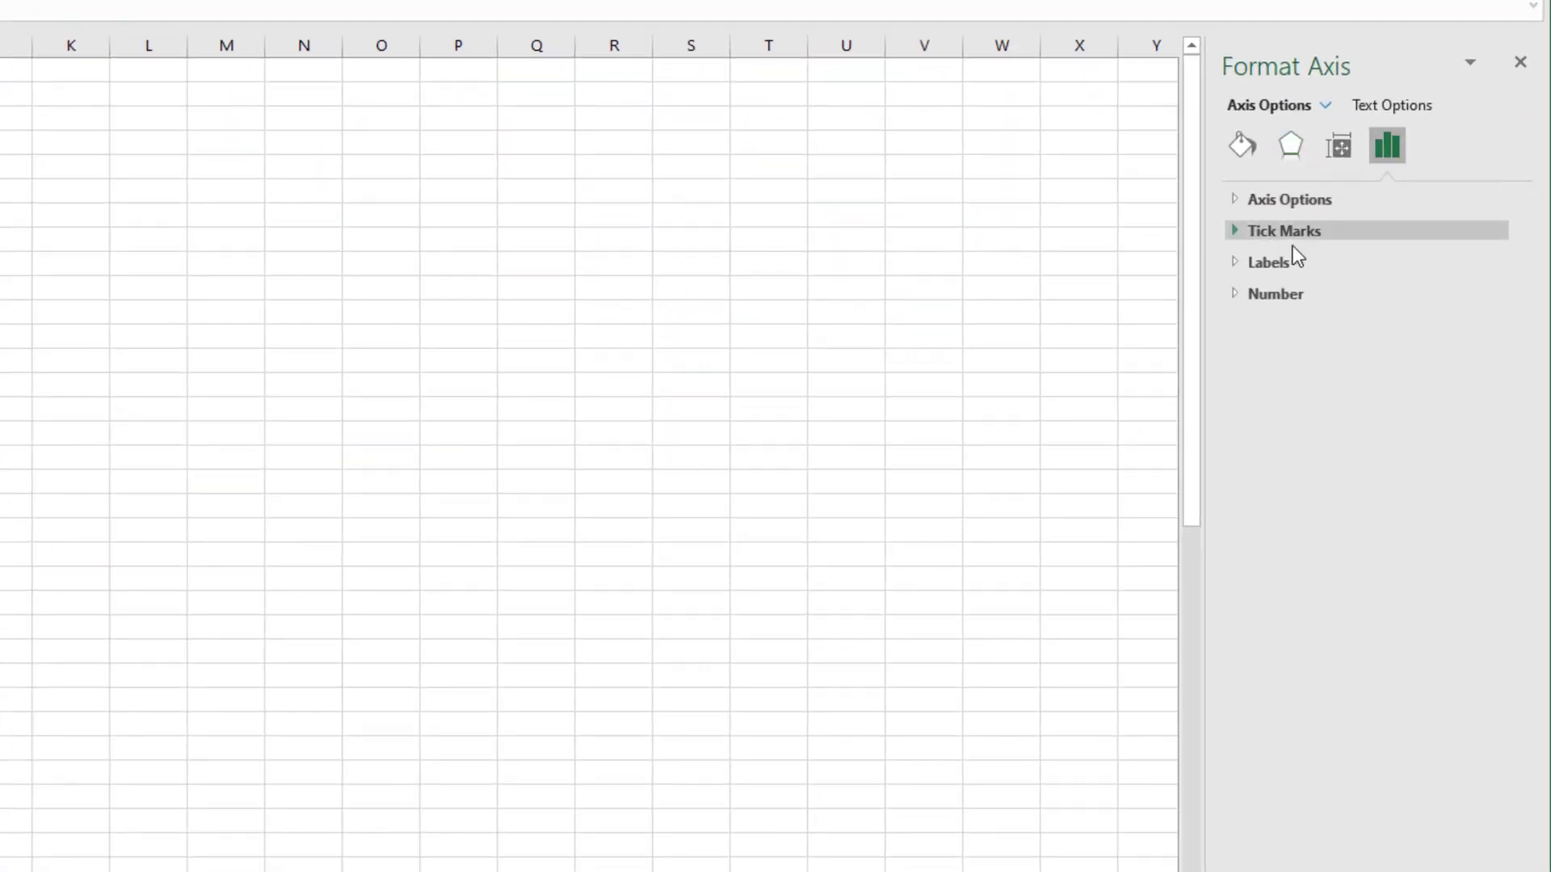
{"action": "left_click", "coordinate": [1272, 263]}
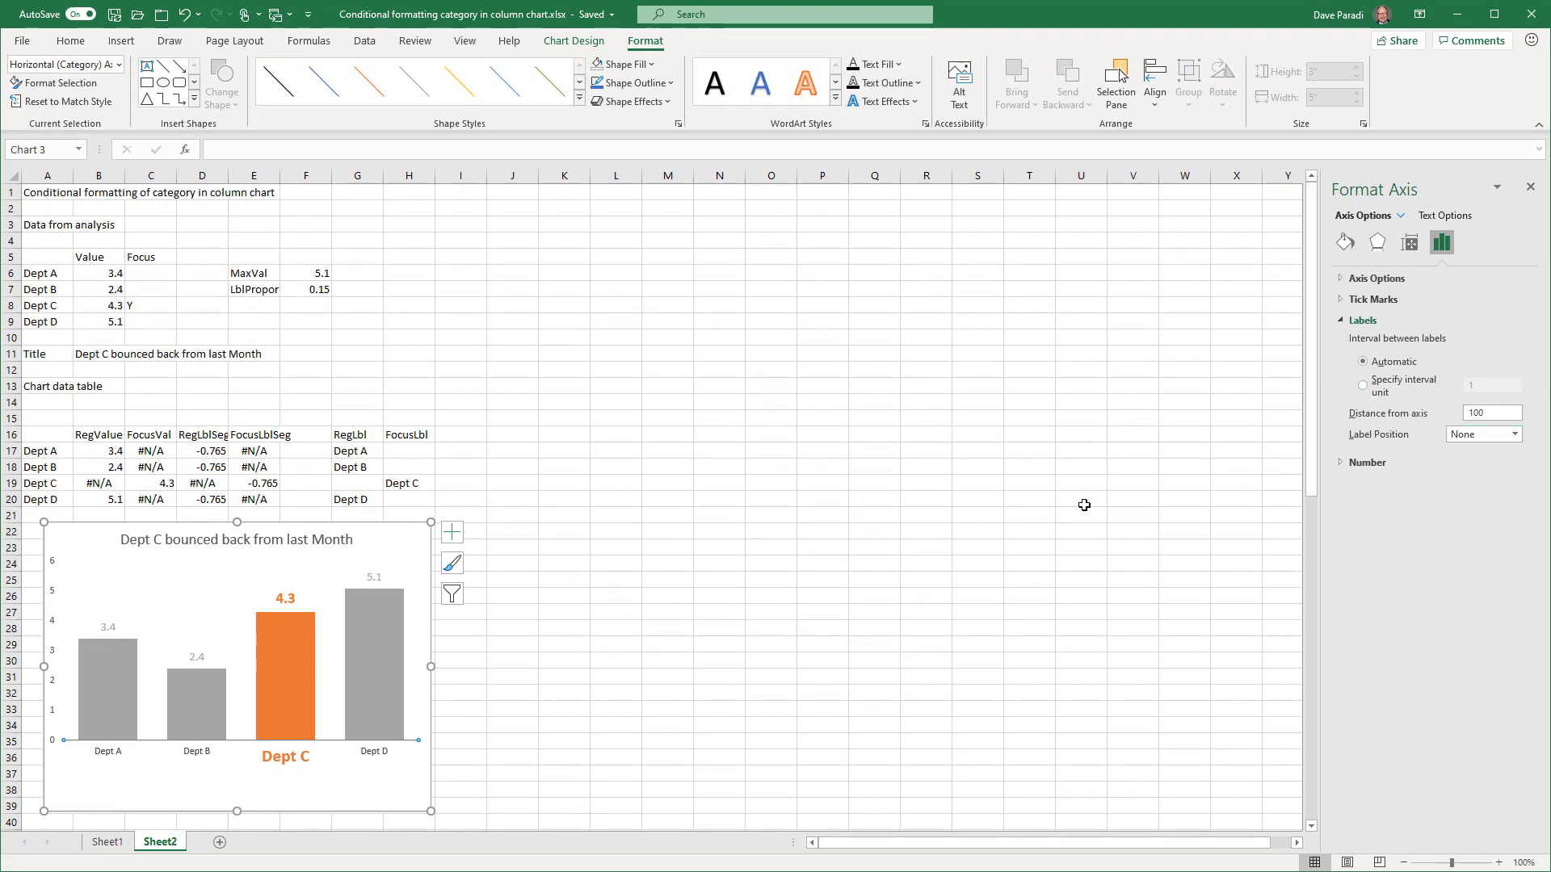
- Select the vertical value axis and review its Custom number format #,##0;;#,##0
{"action": "left_click", "coordinate": [54, 627]}
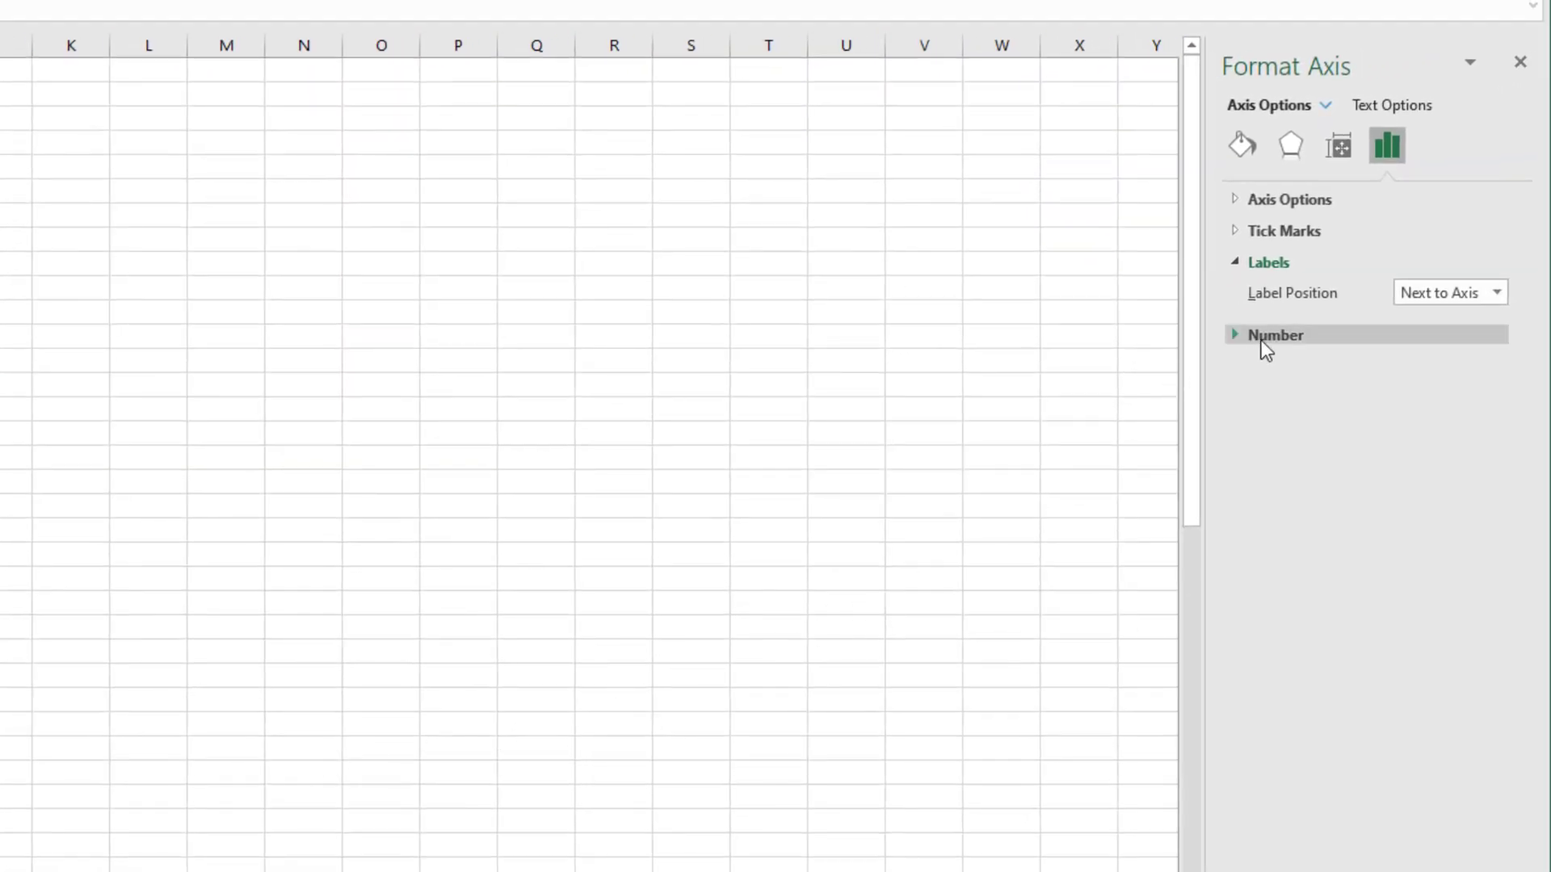
{"action": "left_click", "coordinate": [1264, 339]}
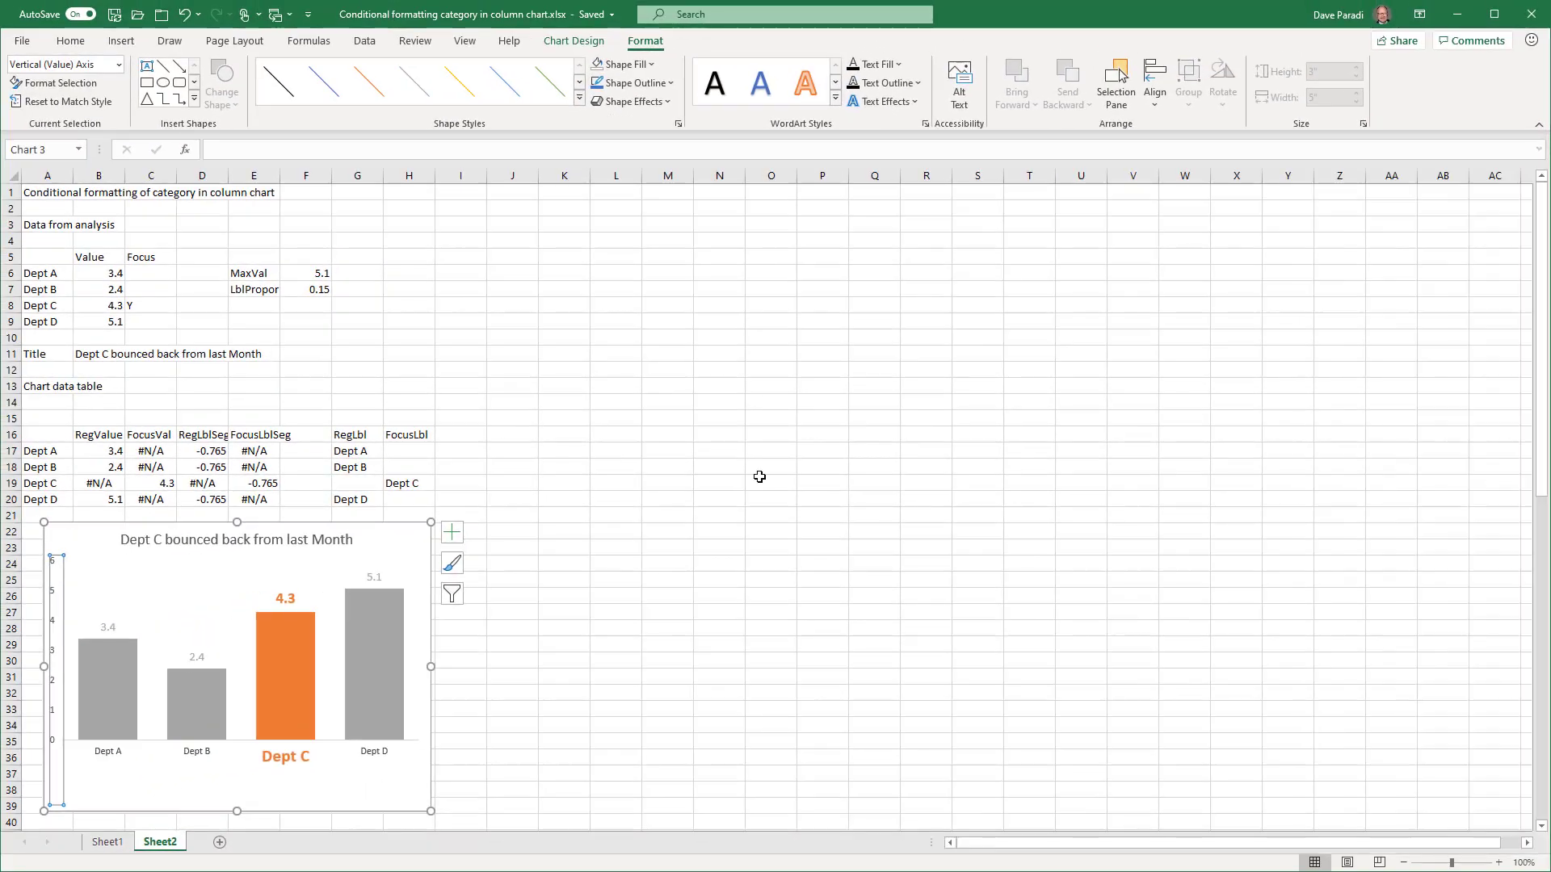
- Review the chart's elements list, then close the Format Data Labels pane
{"action": "left_click", "coordinate": [403, 527]}
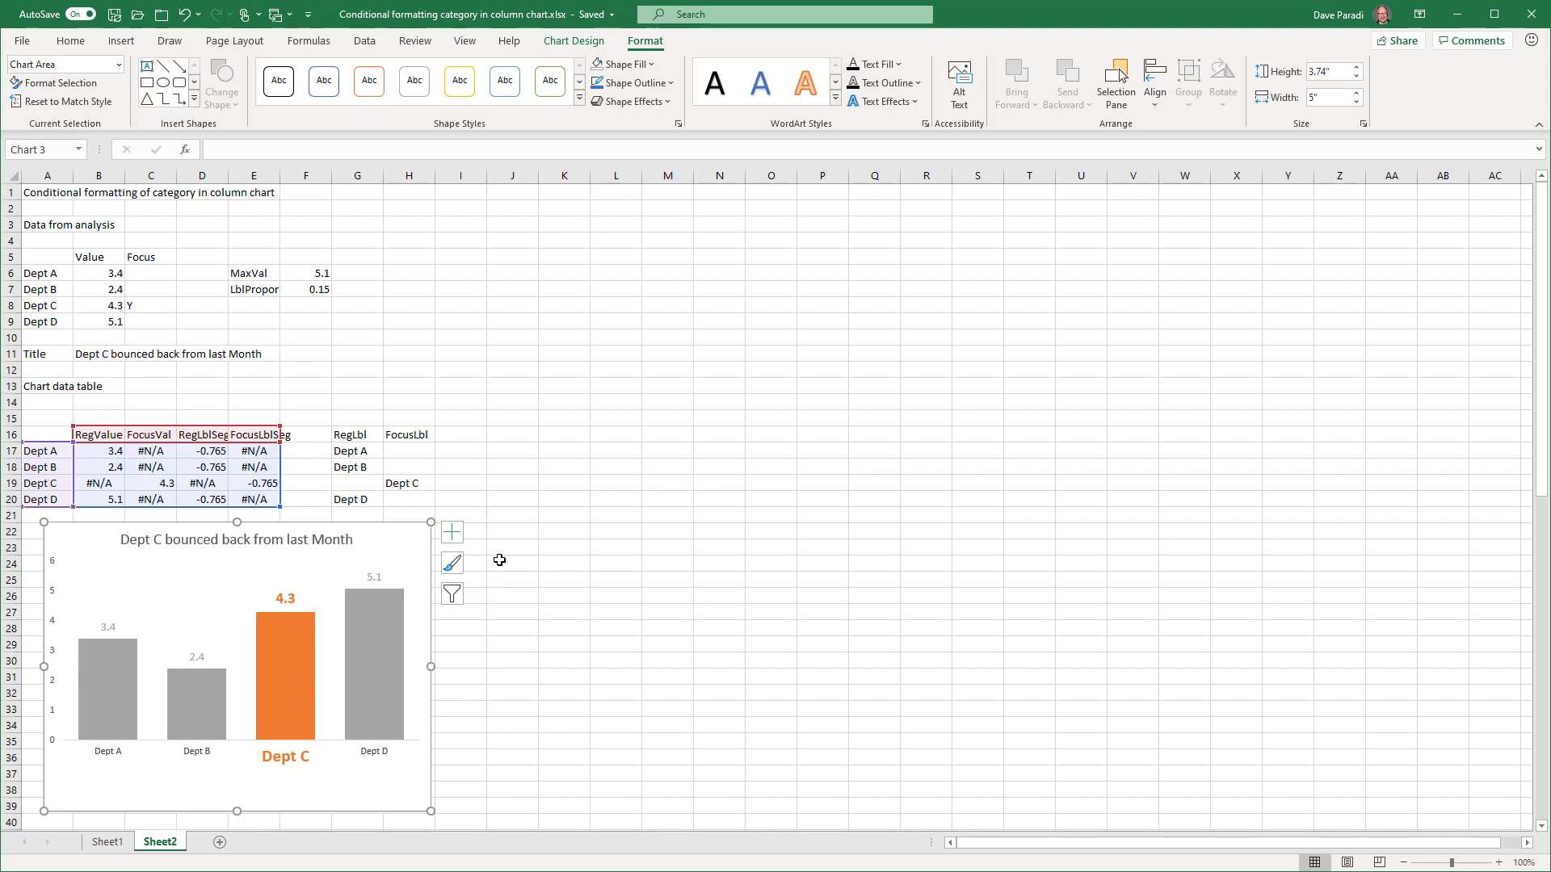
{"action": "left_click", "coordinate": [453, 533]}
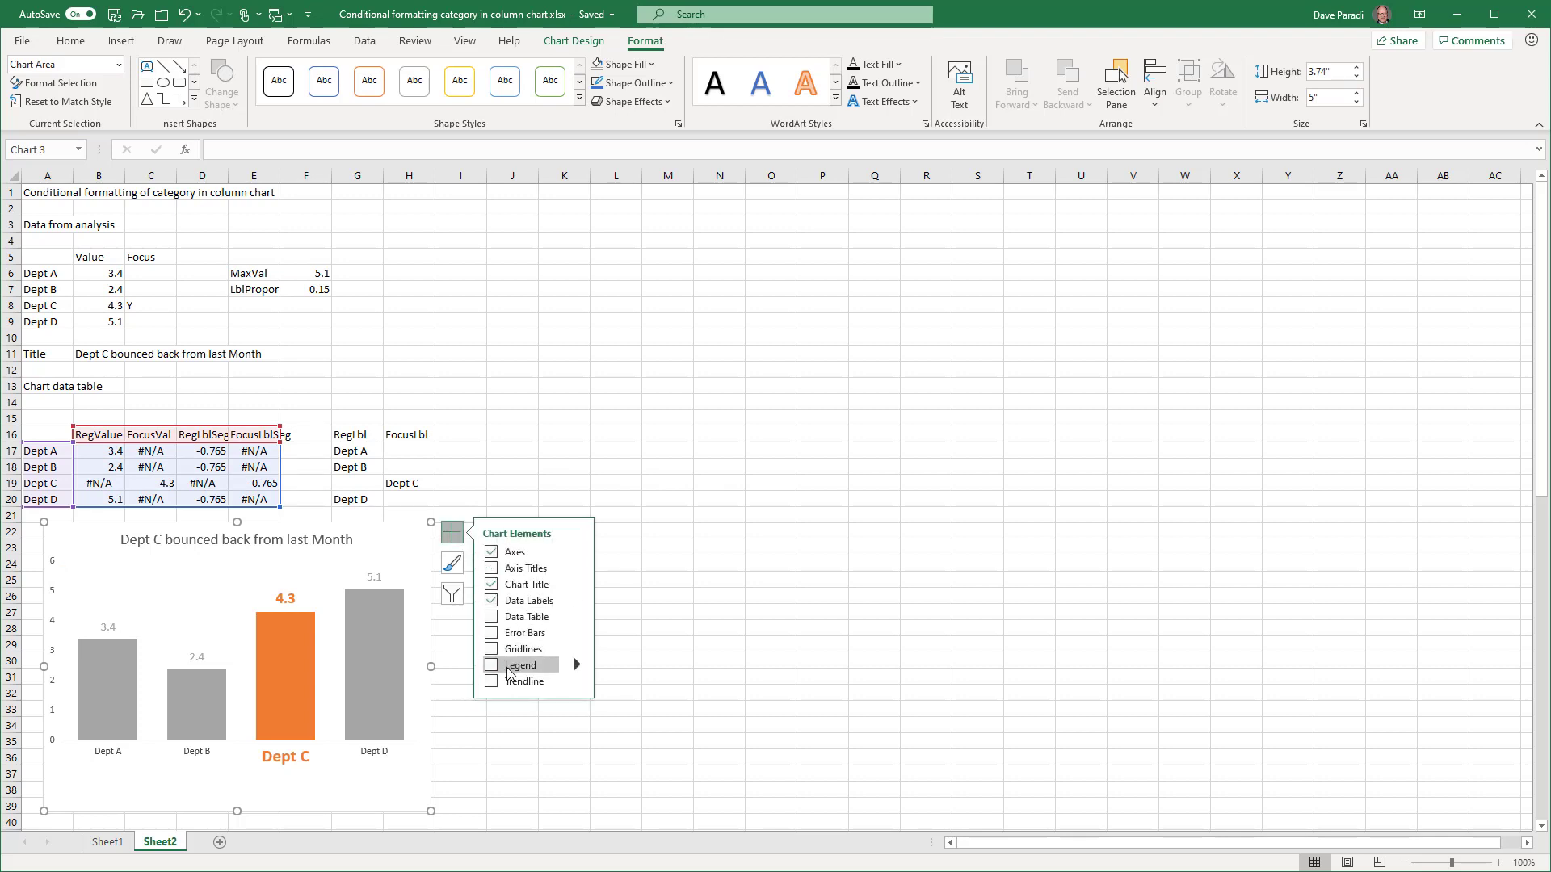
{"action": "left_click", "coordinate": [453, 536]}
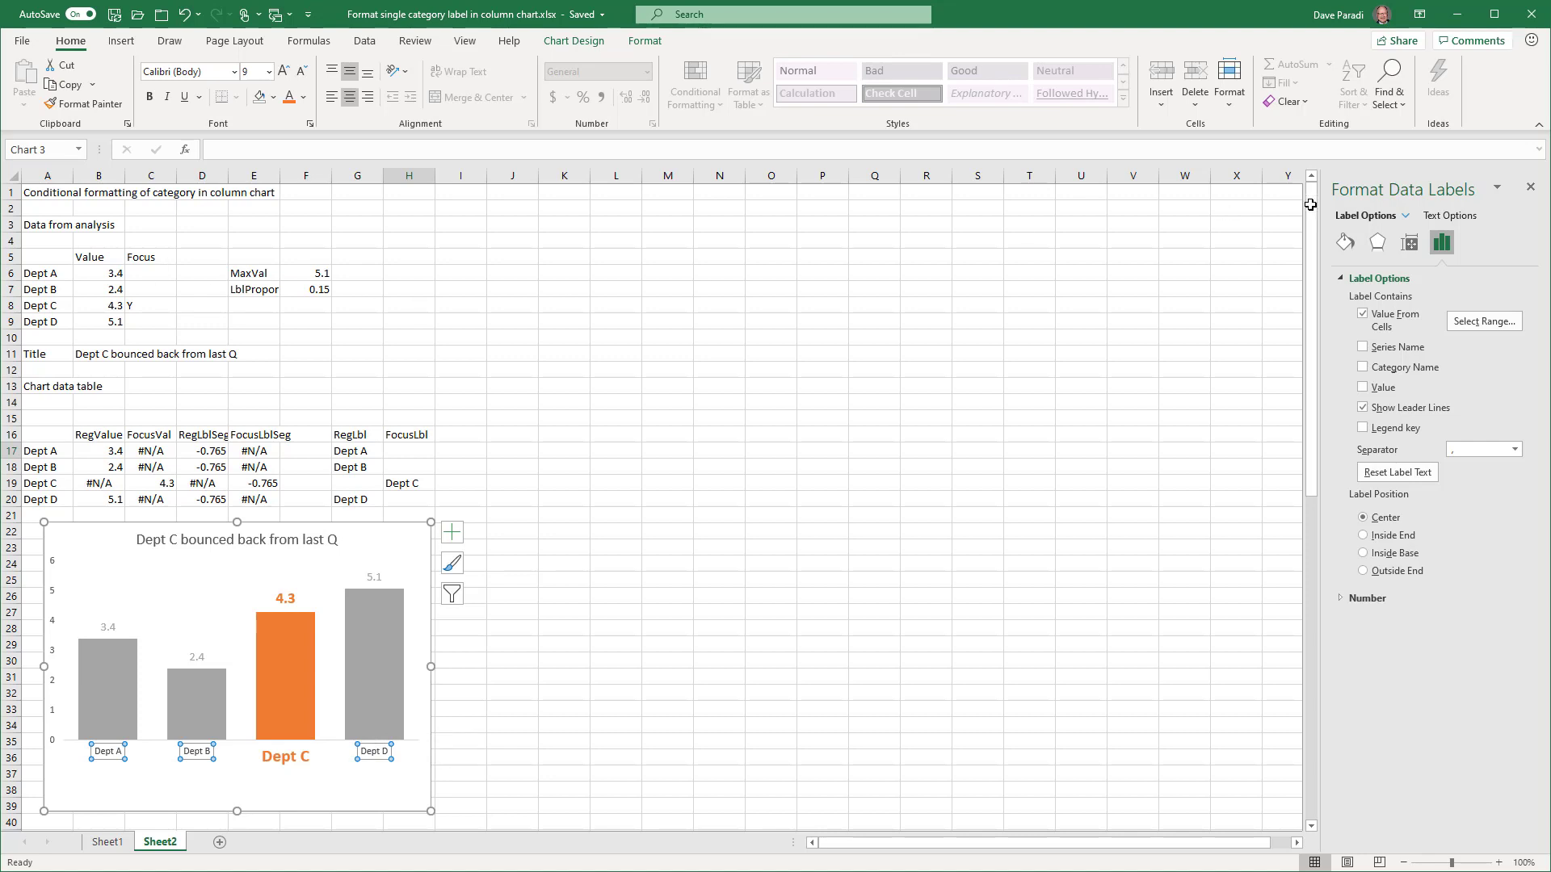
{"action": "left_click", "coordinate": [1529, 186]}
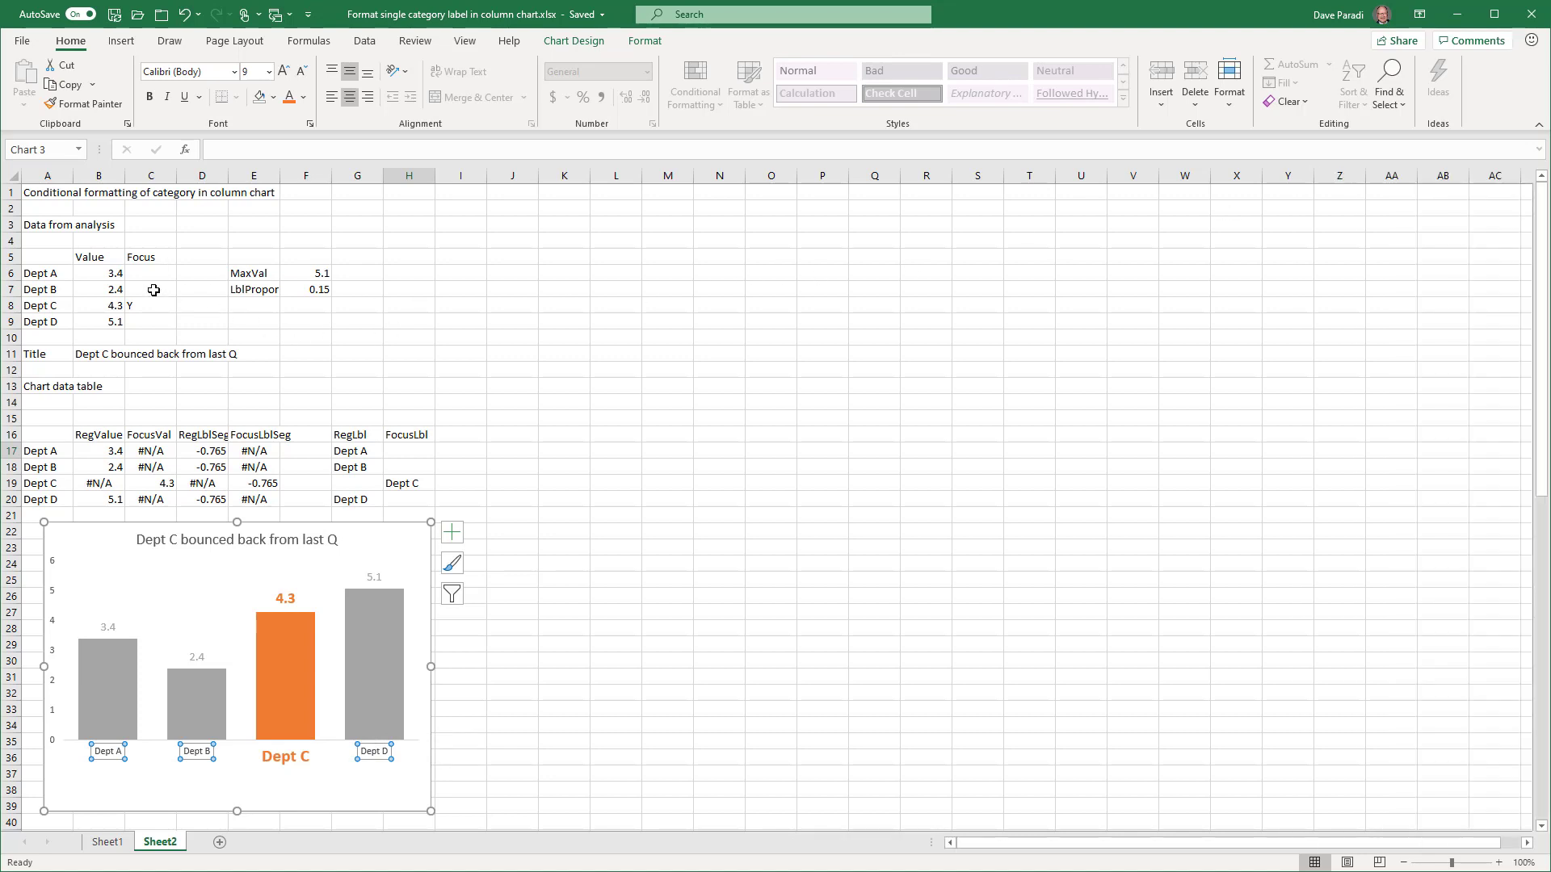
{"action": "left_click", "coordinate": [150, 275]}
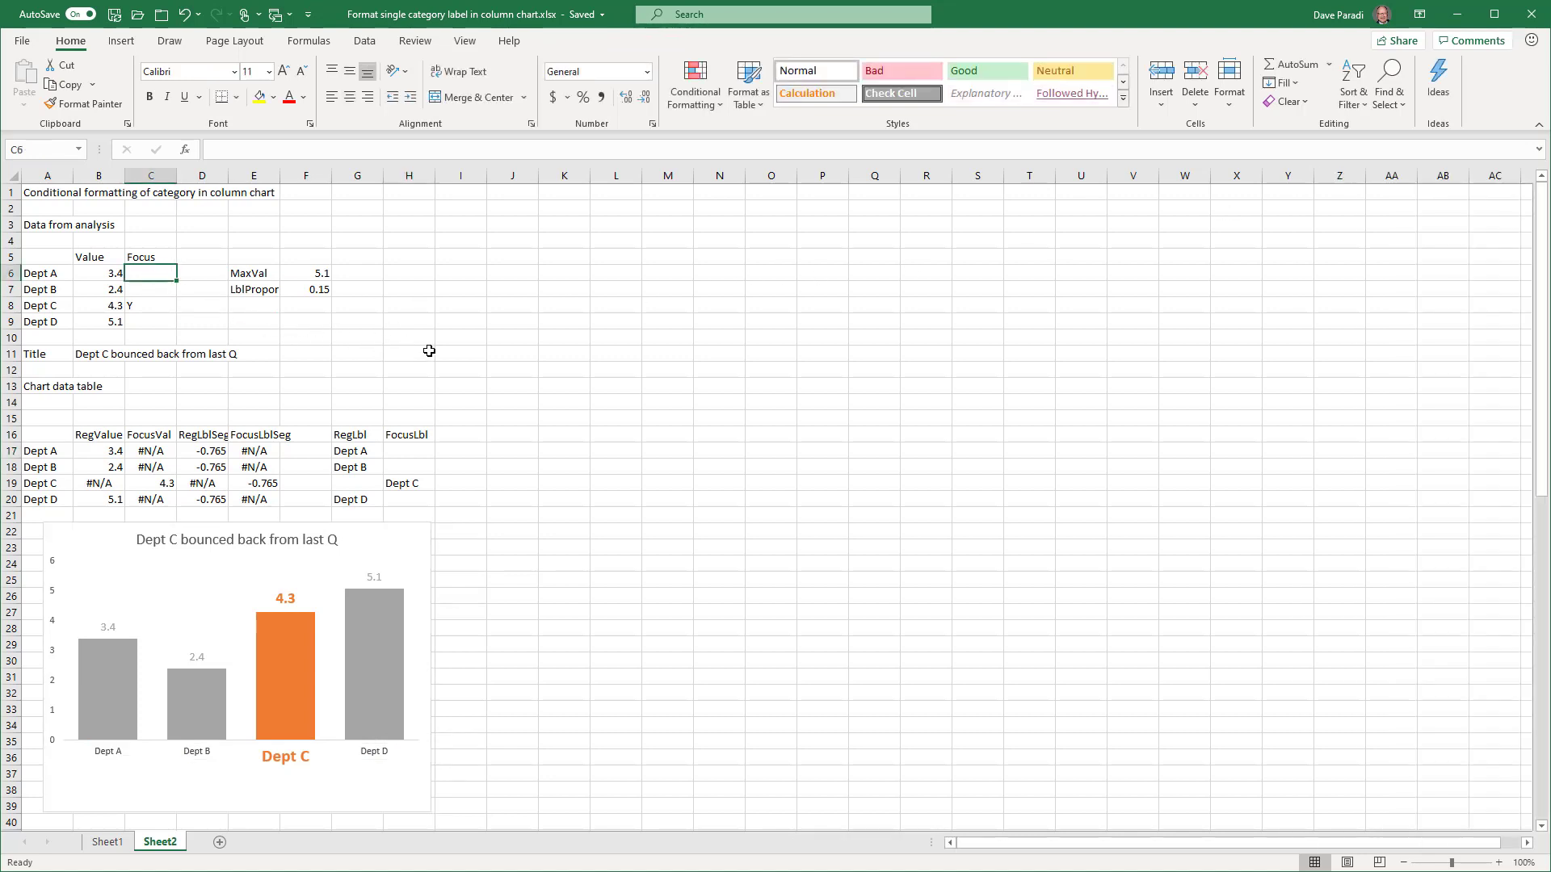
{"action": "type", "text": "Y"}
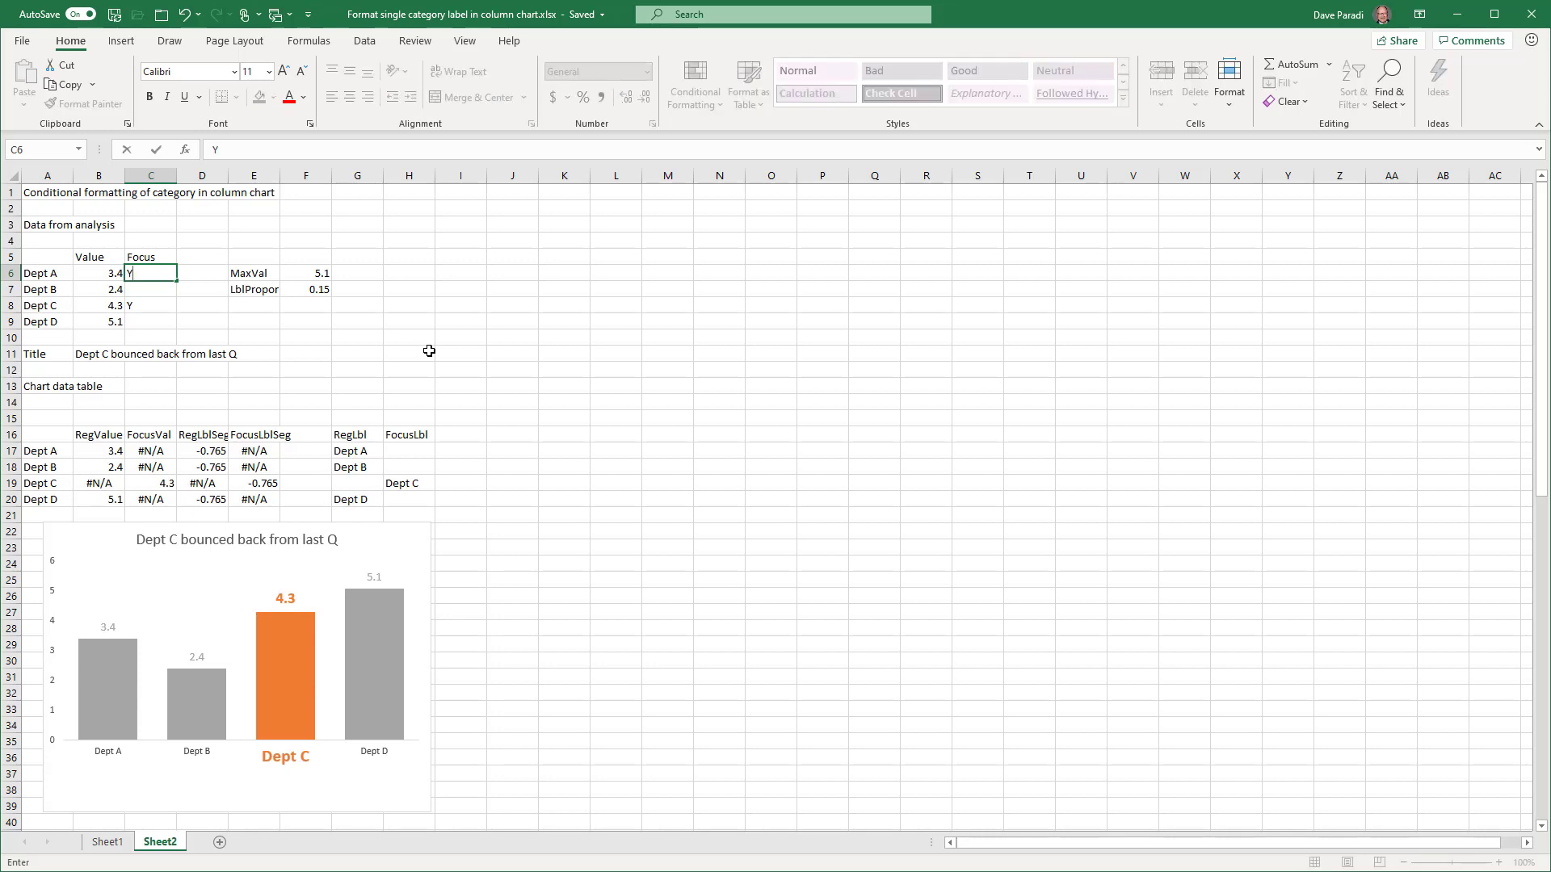
{"action": "key", "text": "Return"}
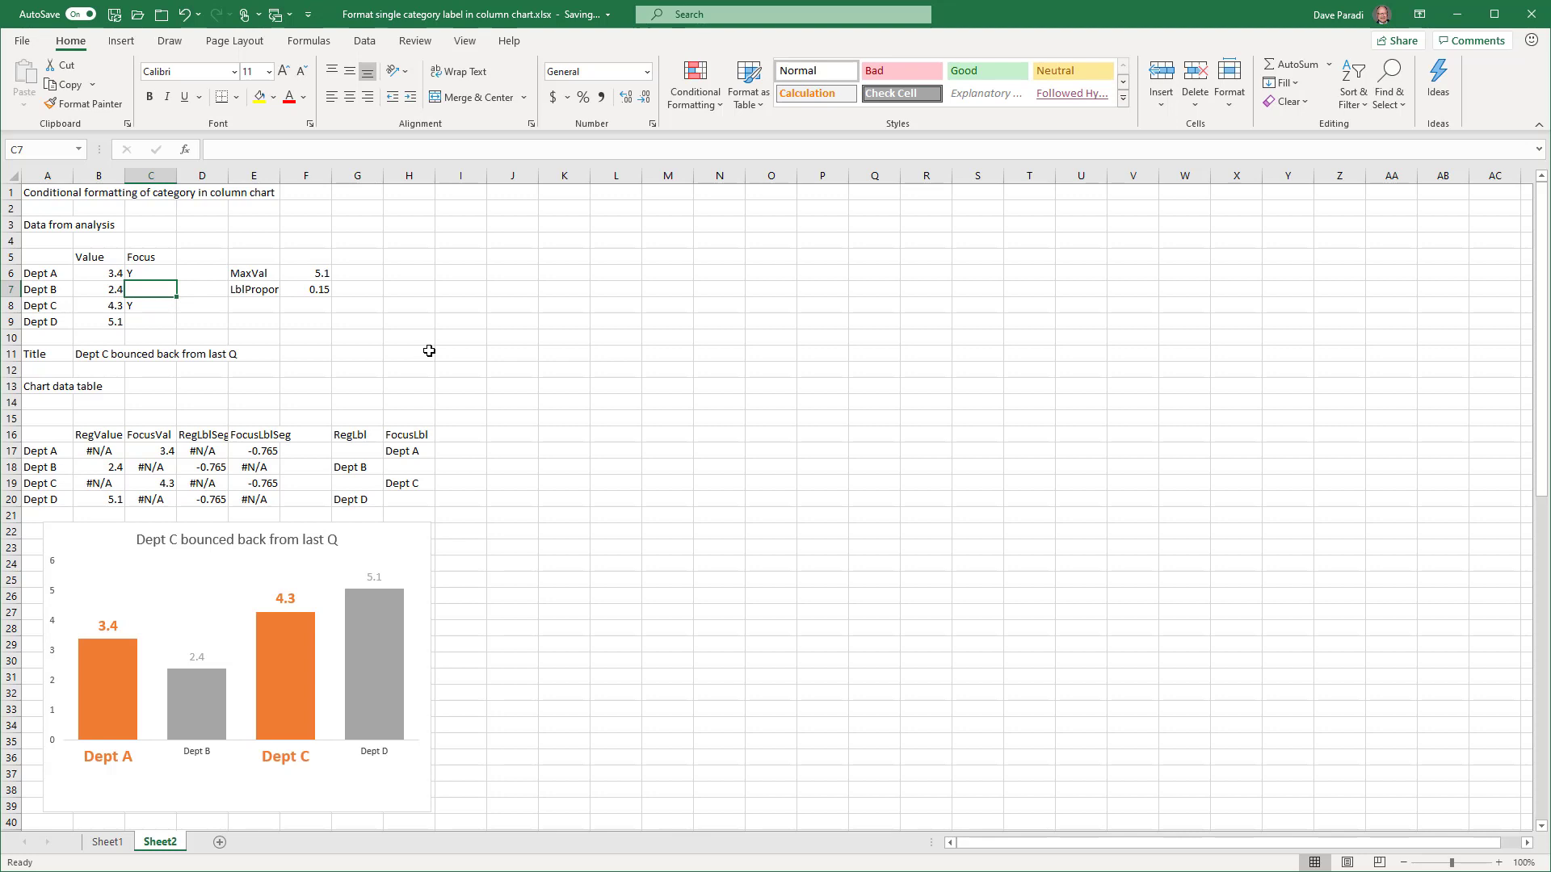
{"action": "key", "text": "ctrl+z"}
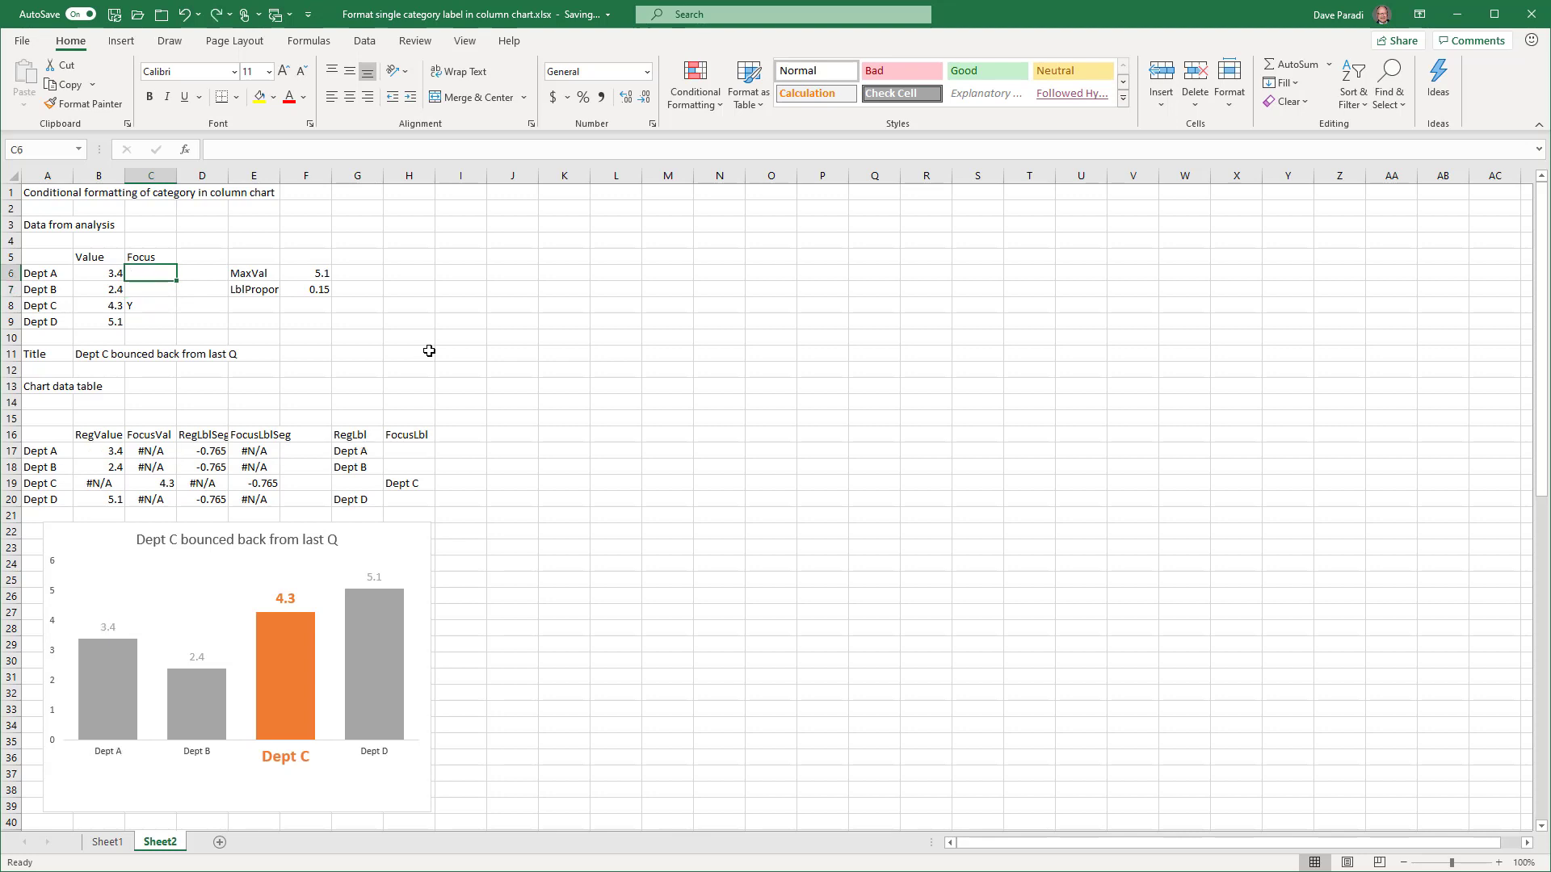
{"action": "left_click", "coordinate": [98, 275]}
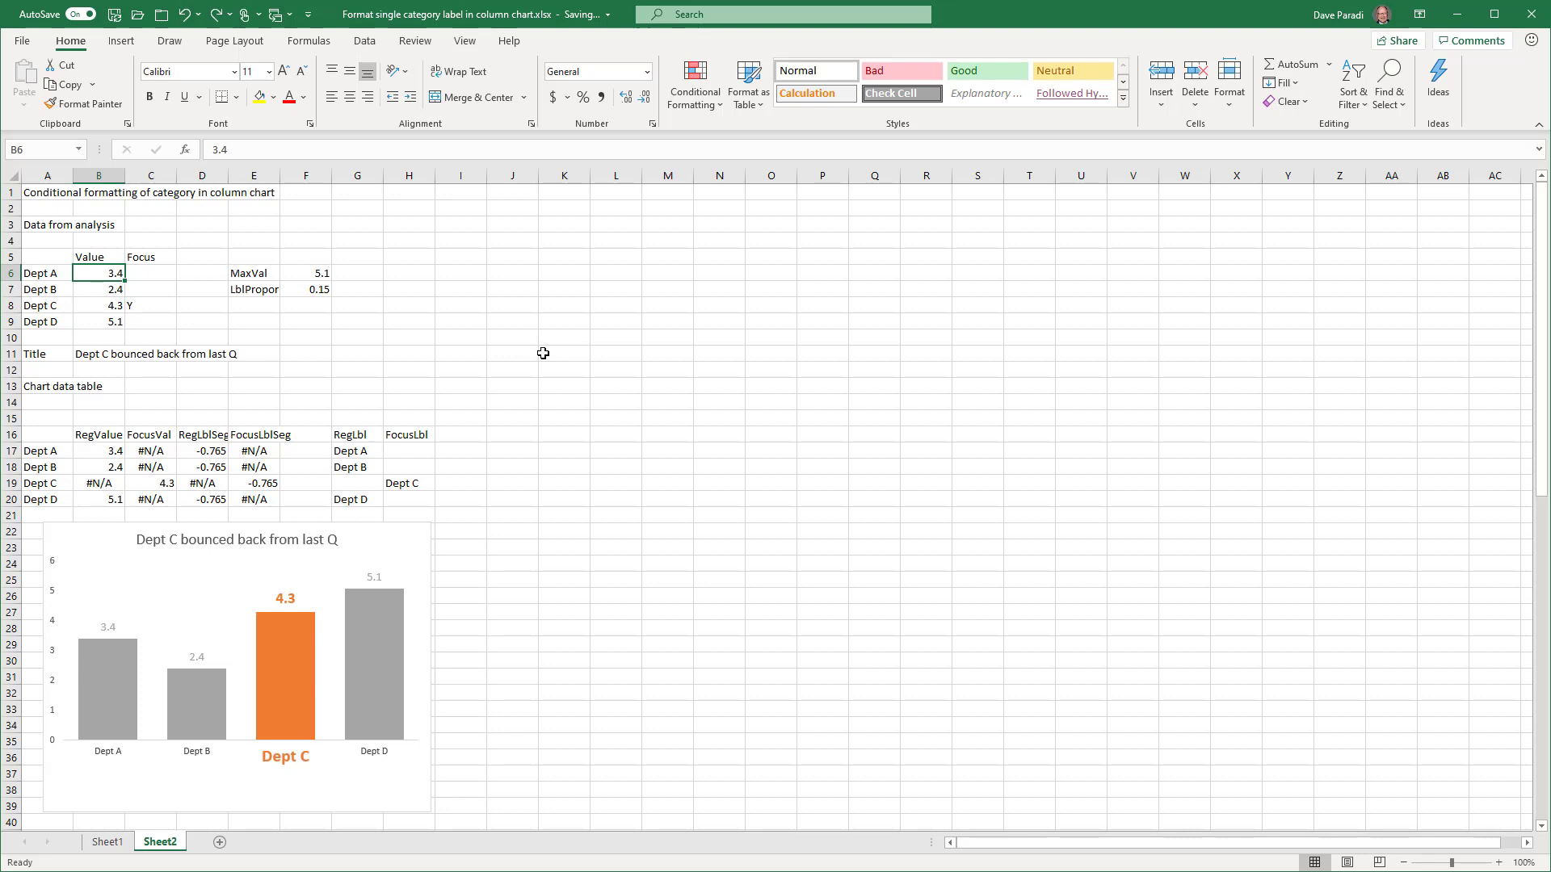
{"action": "type", "text": "23"}
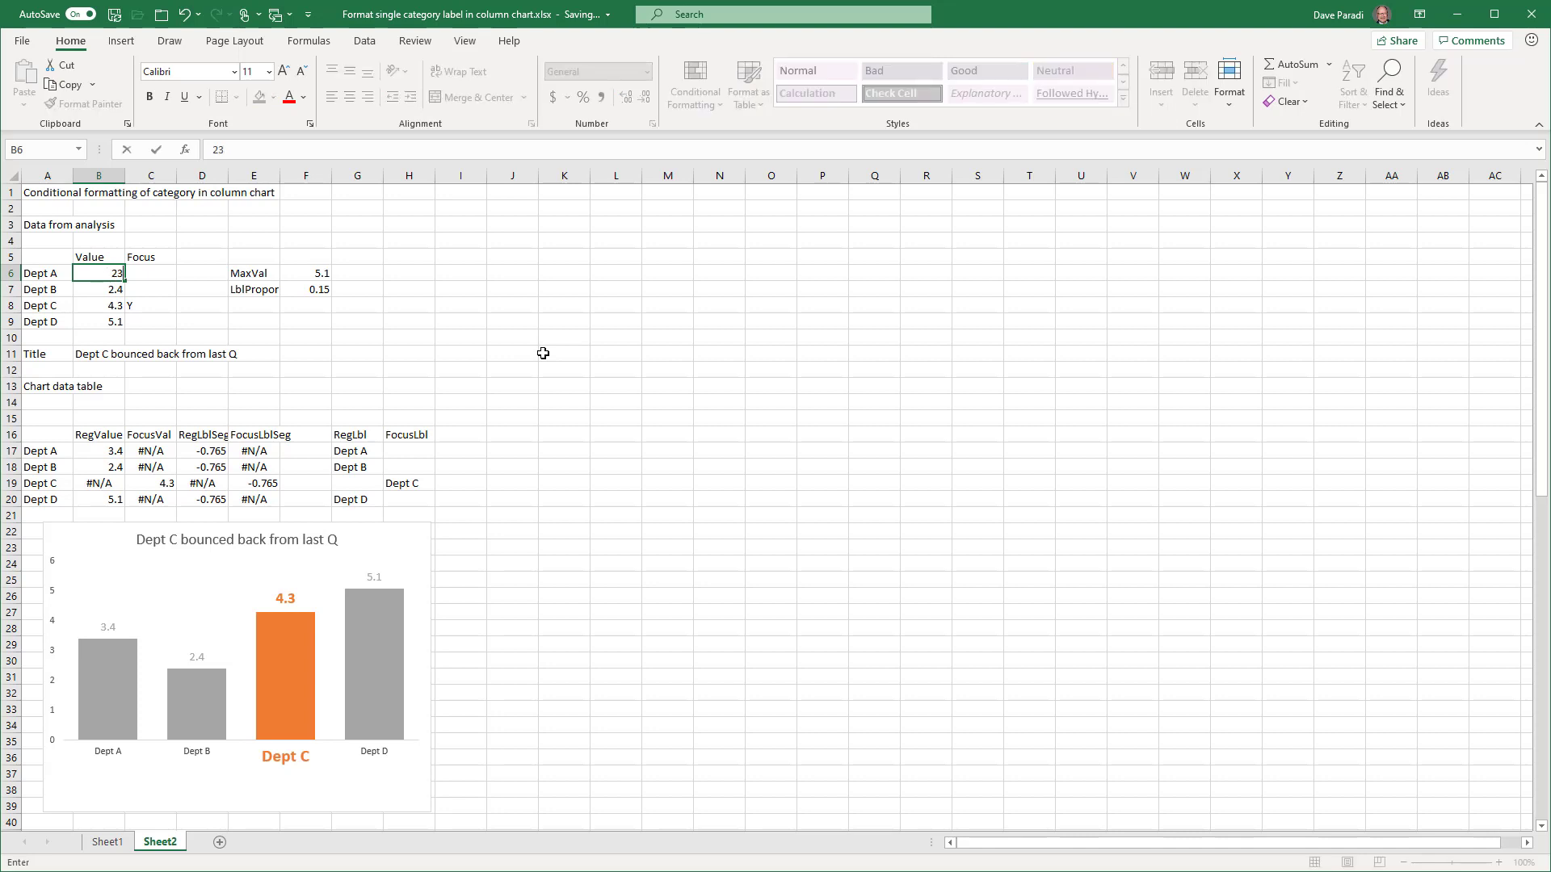
{"action": "type", "text": "4500"}
{"action": "key", "text": "Return"}
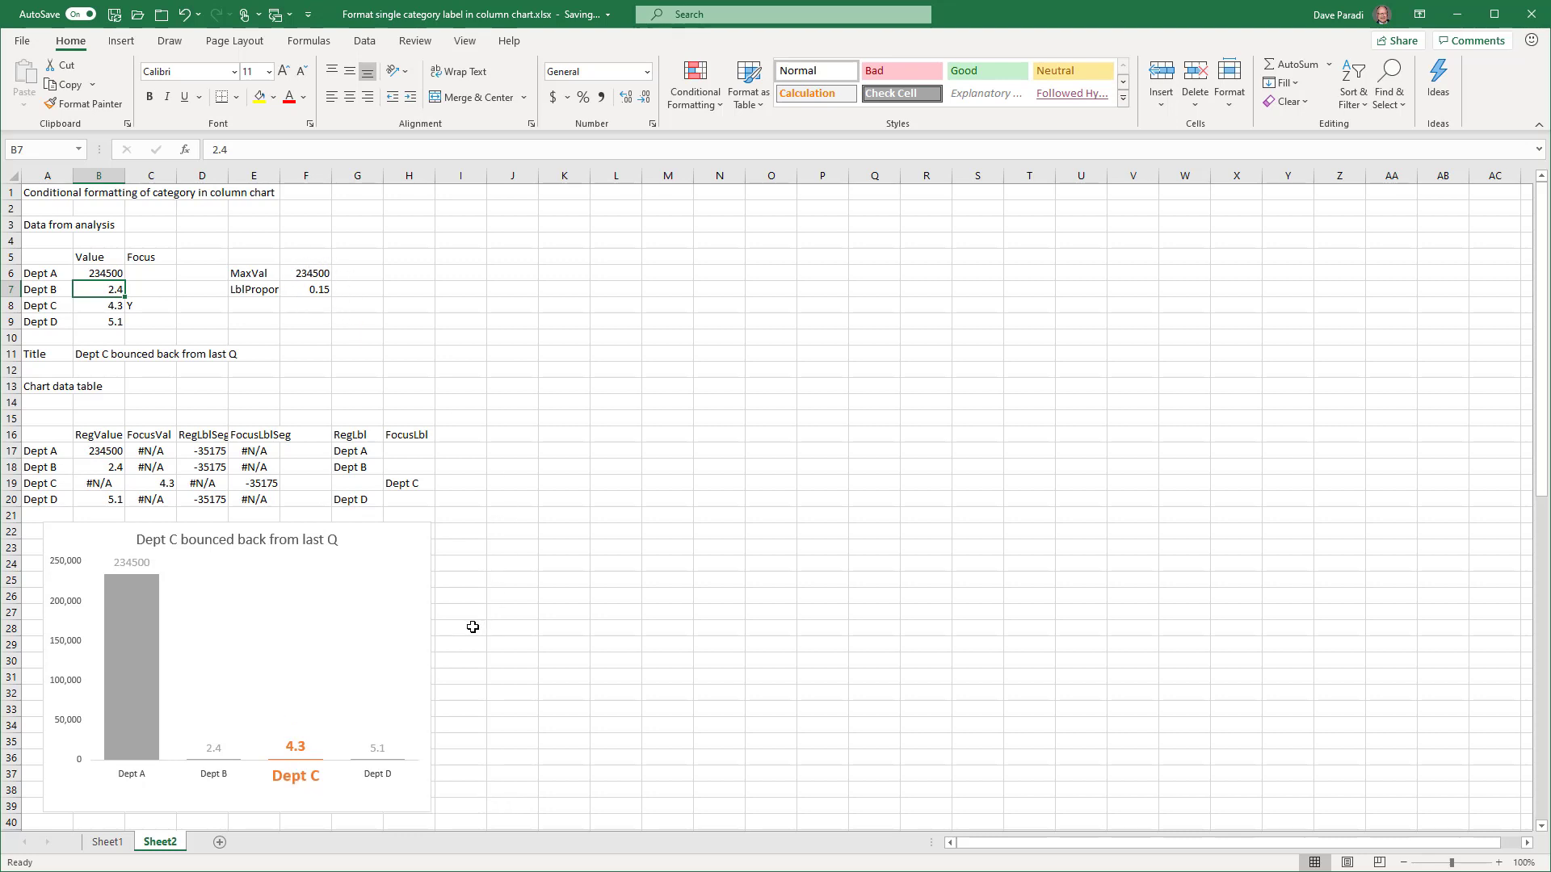
{"action": "key", "text": "ctrl+z"}
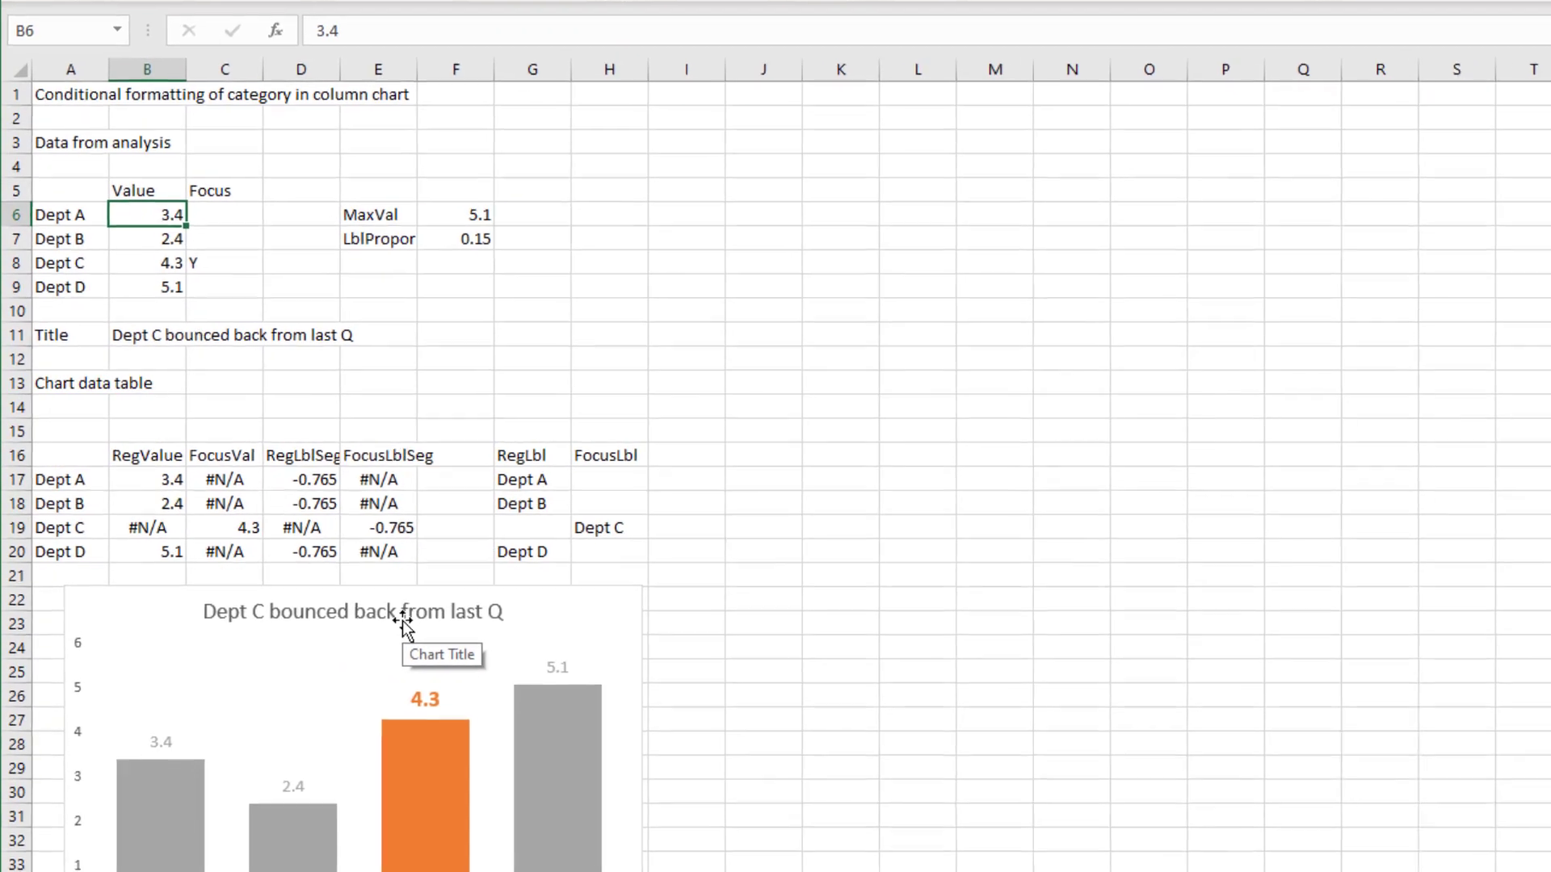
- Edit B11, replacing 'Q' with 'Month', so the title reads 'Dept C bounced back from last Month'
{"action": "left_click", "coordinate": [404, 620]}
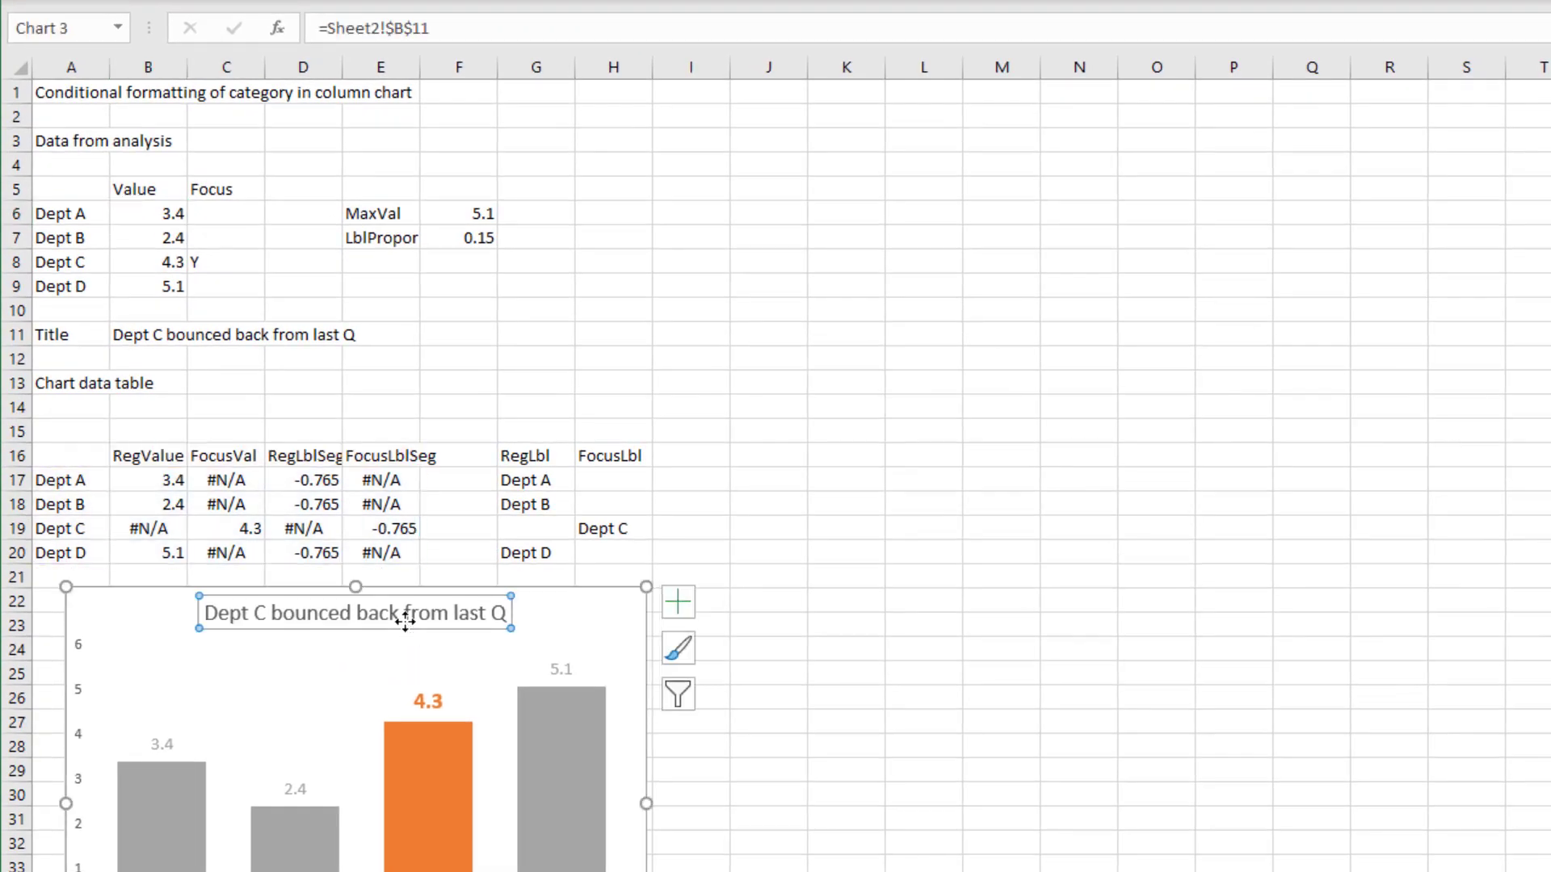
{"action": "left_click", "coordinate": [144, 334]}
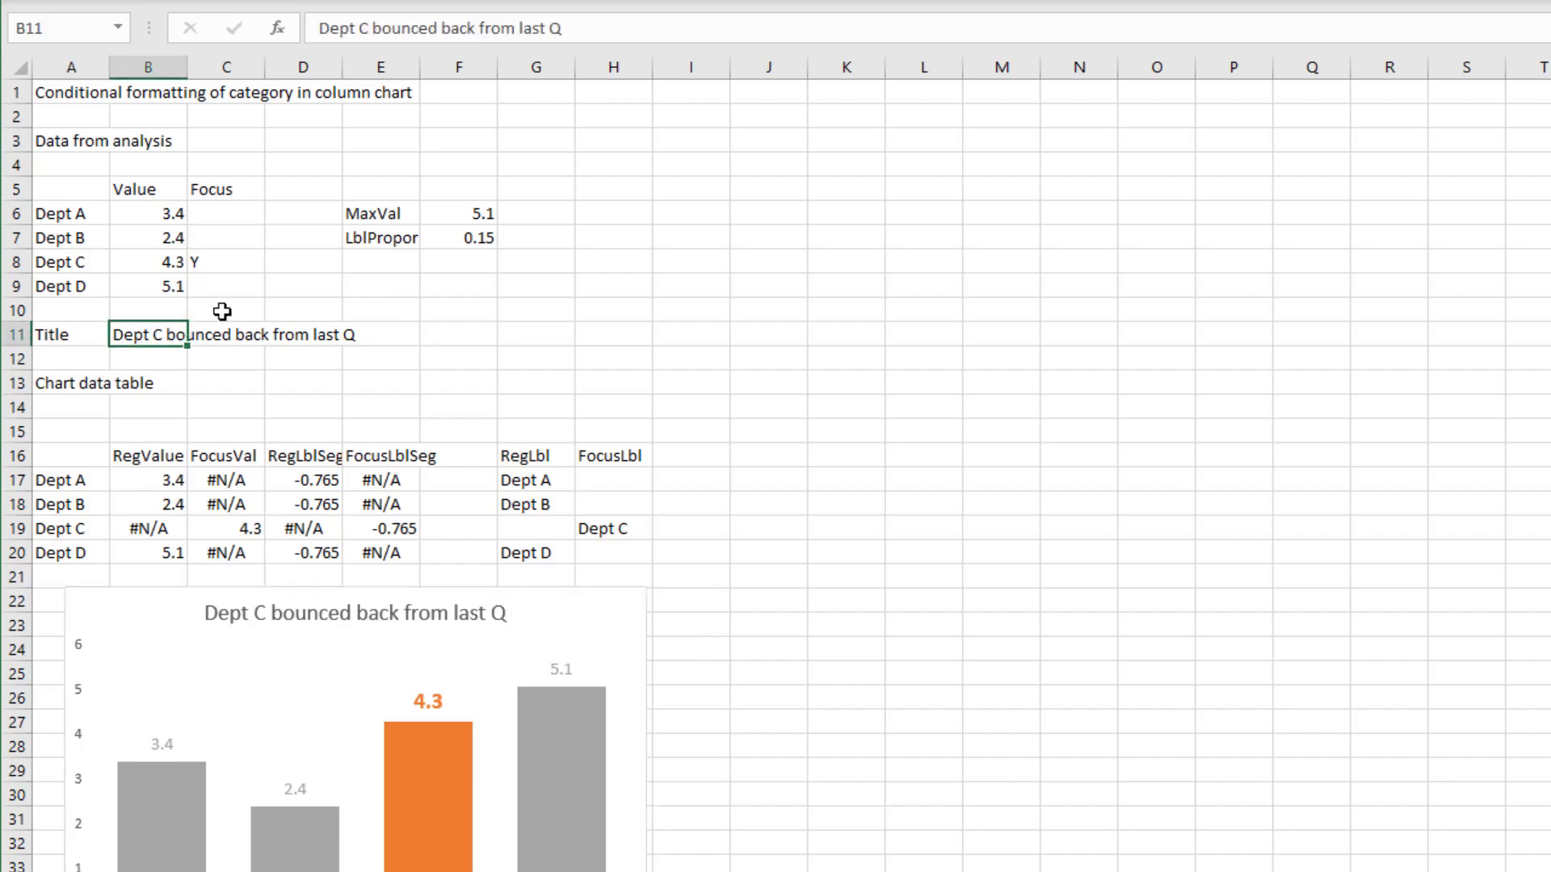
{"action": "left_click", "coordinate": [587, 29]}
{"action": "key", "text": "BackSpace"}
{"action": "type", "text": "Month"}
{"action": "key", "text": "Return"}
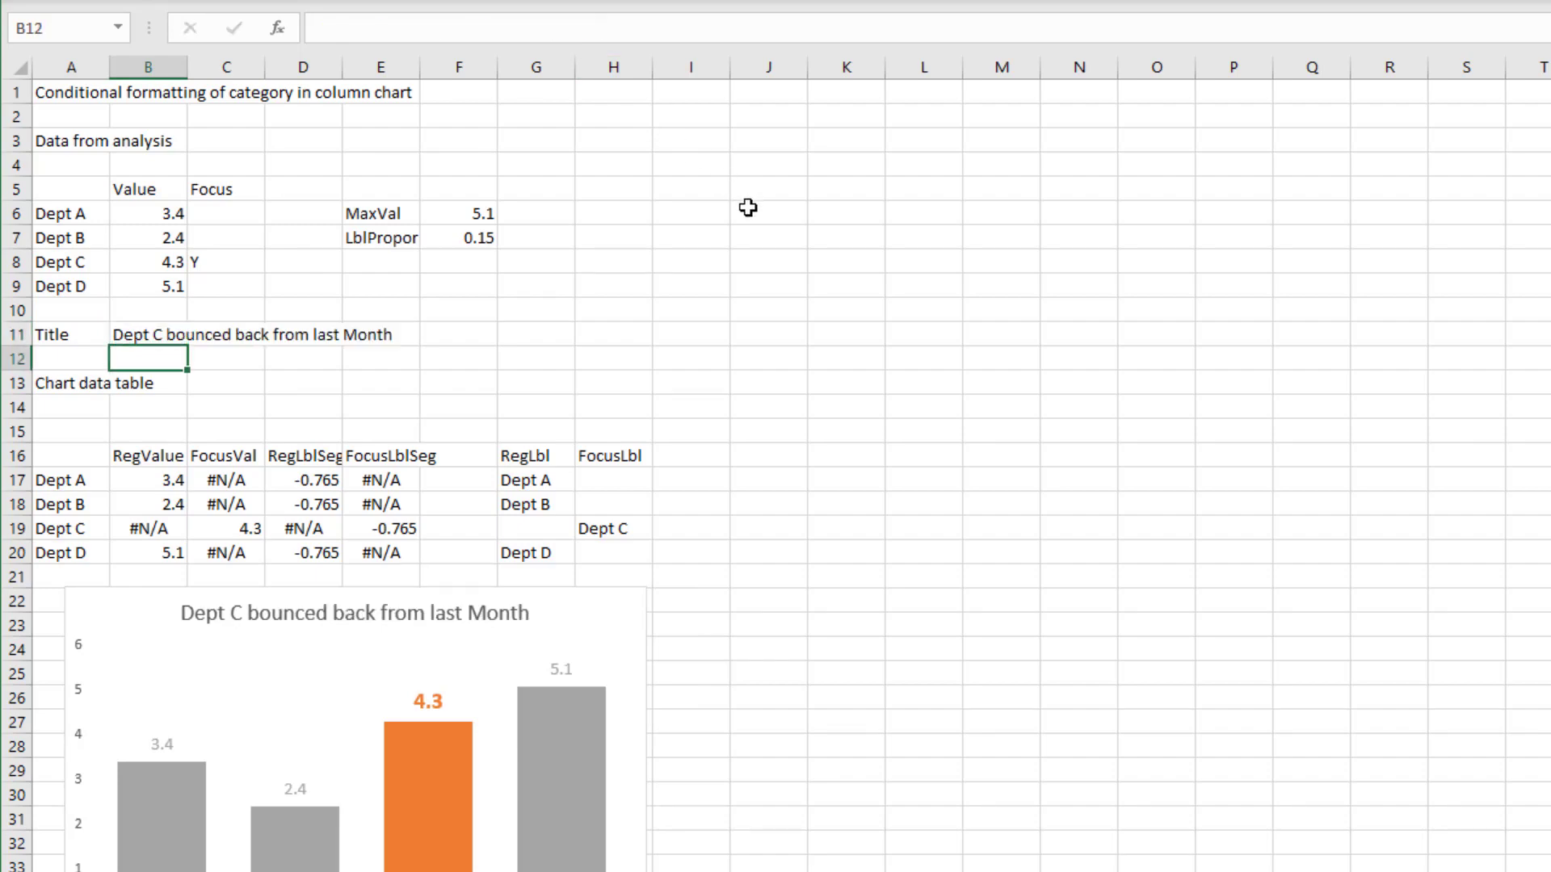